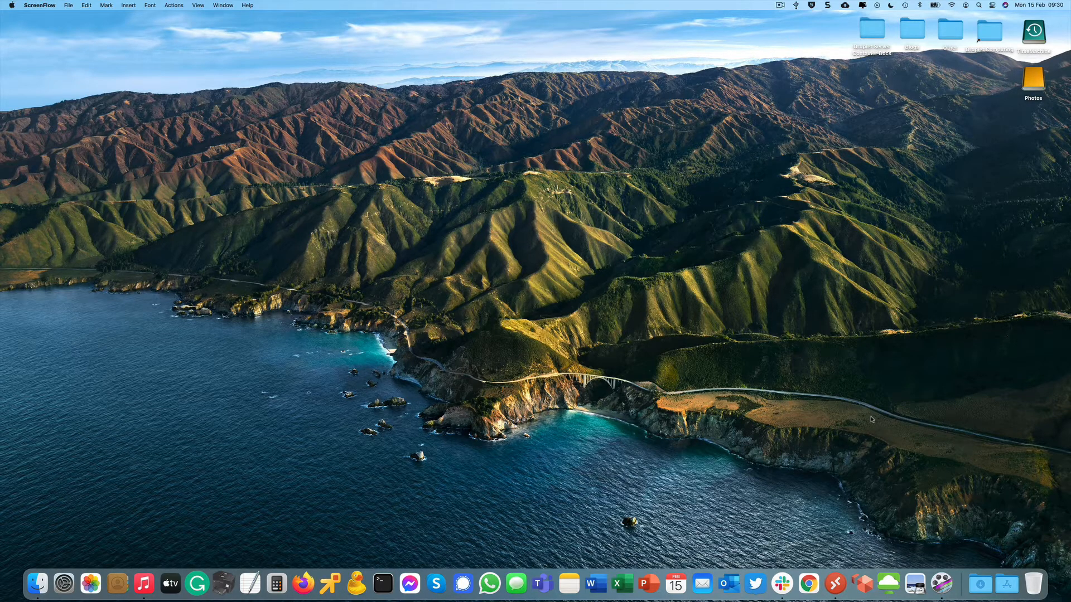
Open the droplet_mac_2.0.dmg disk image from the Downloads folder.
right_click(980, 584)
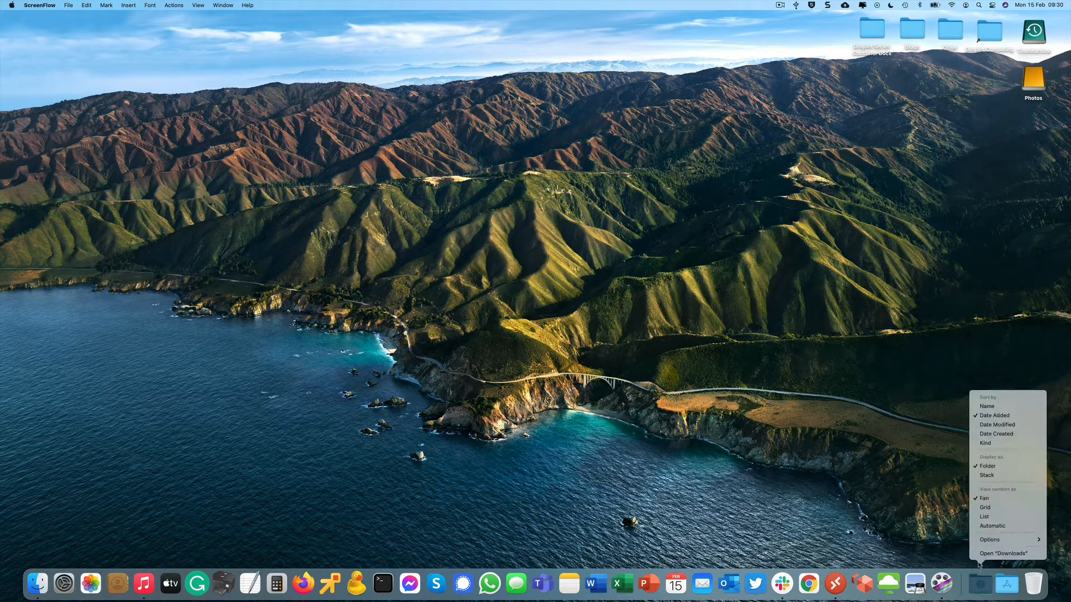
left_click(982, 557)
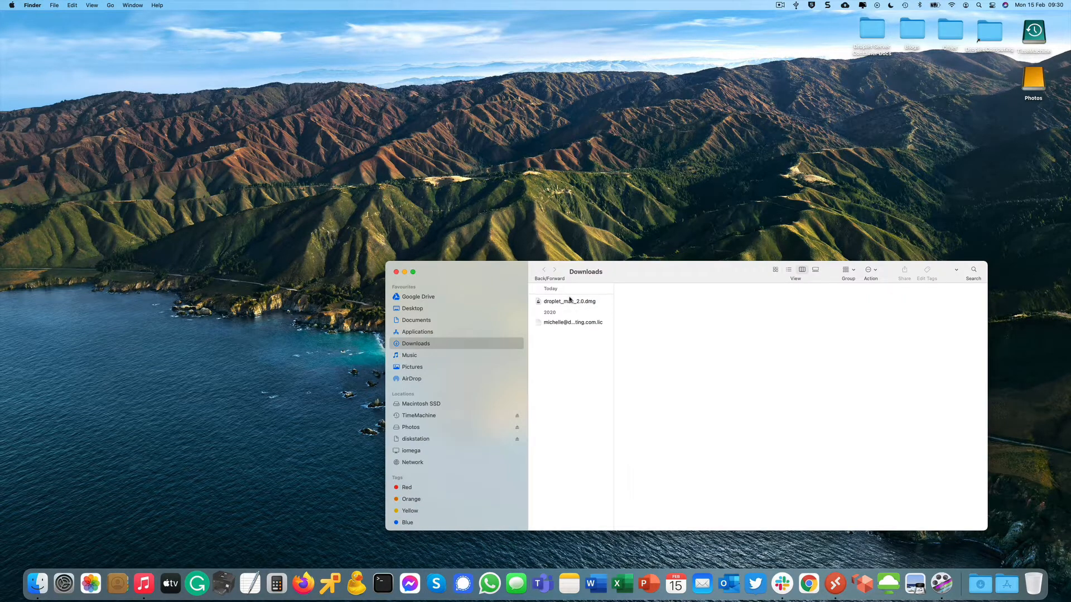
left_click(570, 301)
right_click(572, 301)
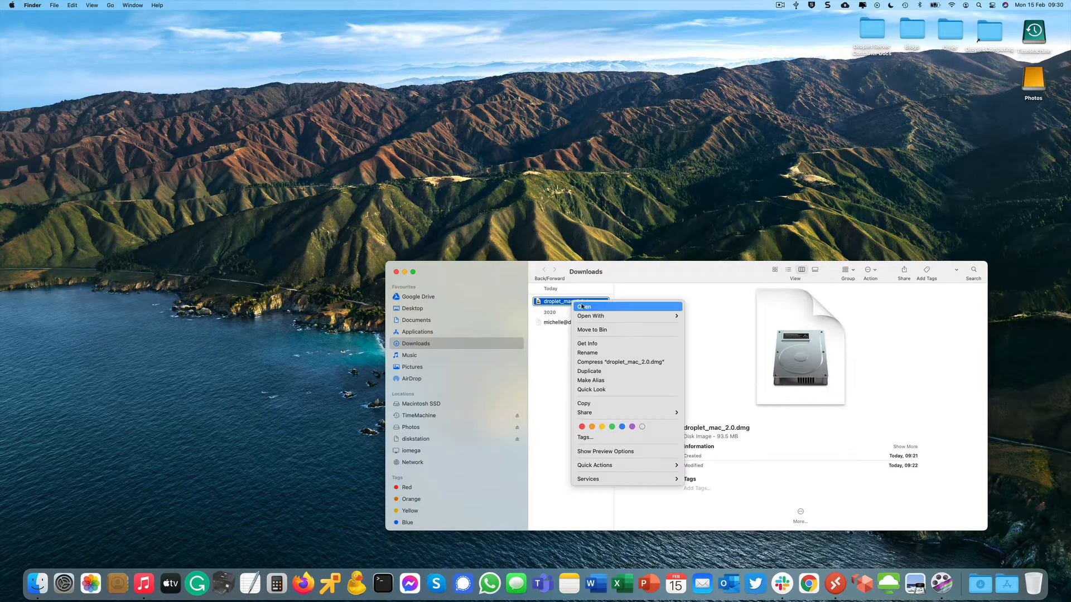
left_click(584, 307)
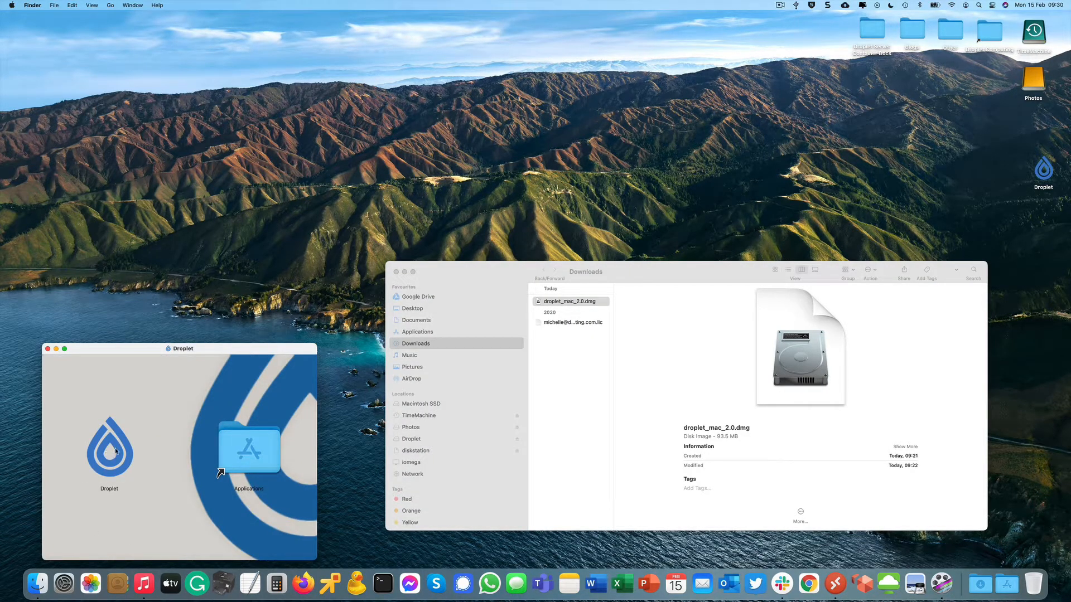
Copy Droplet into Applications, close the Finder windows, and eject the Droplet disk.
left_click_drag(105, 456, 252, 446)
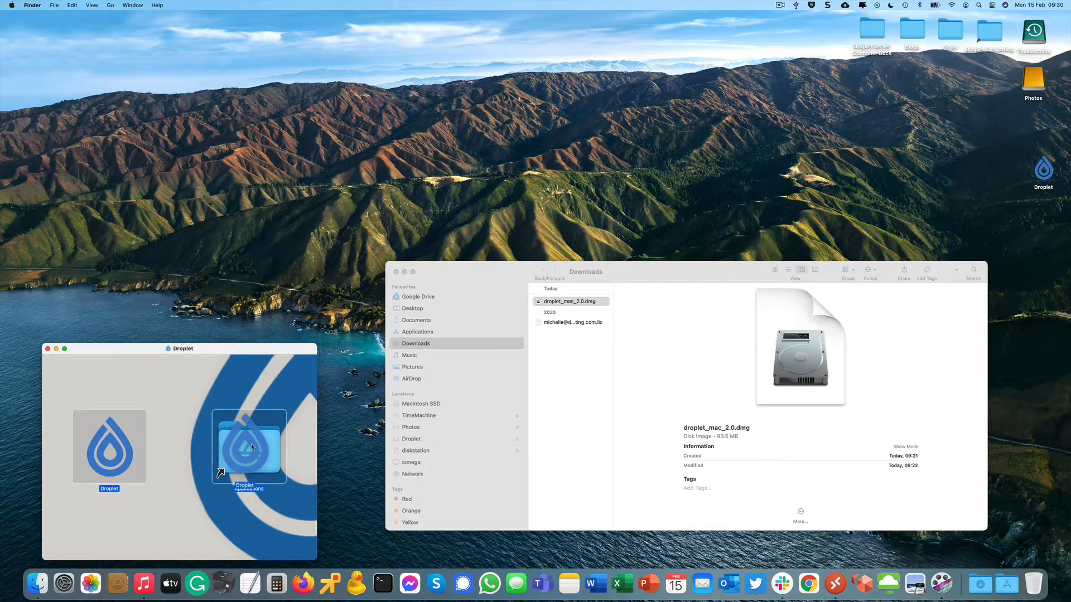
double_click(252, 446)
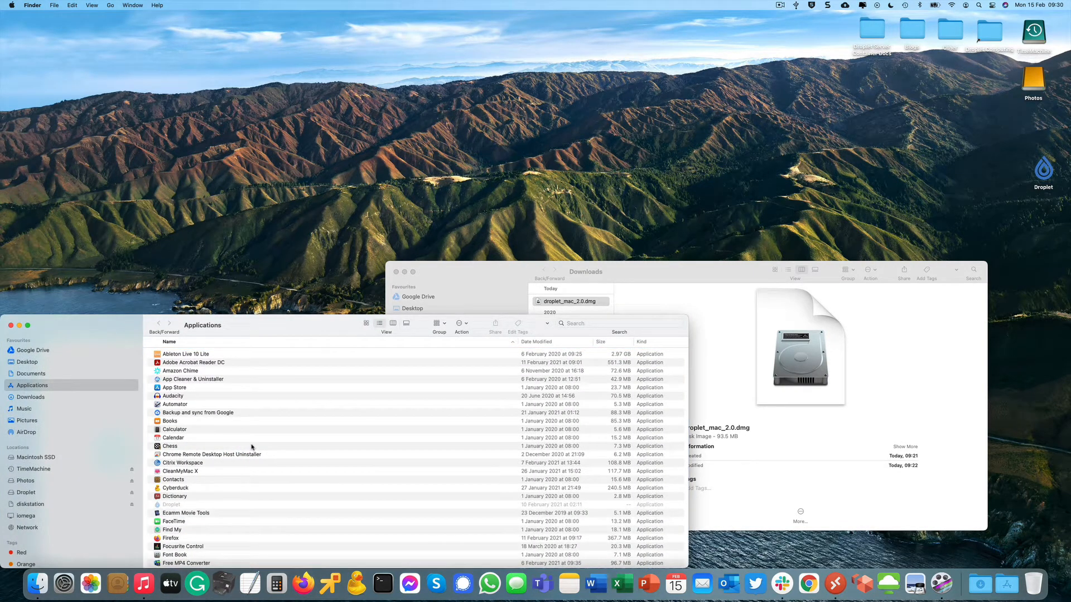
left_click(10, 325)
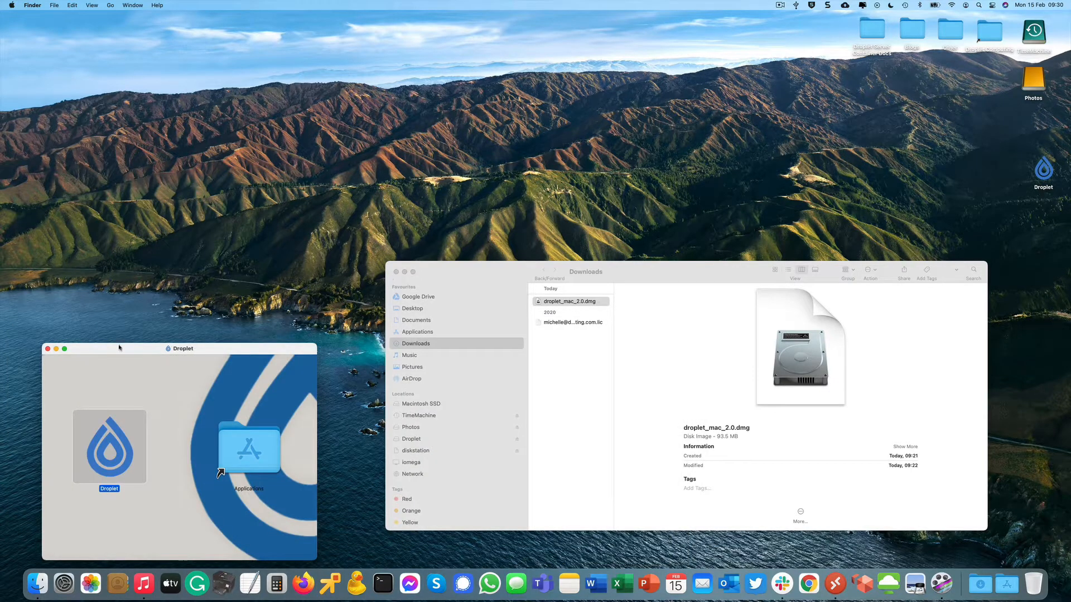
left_click(48, 350)
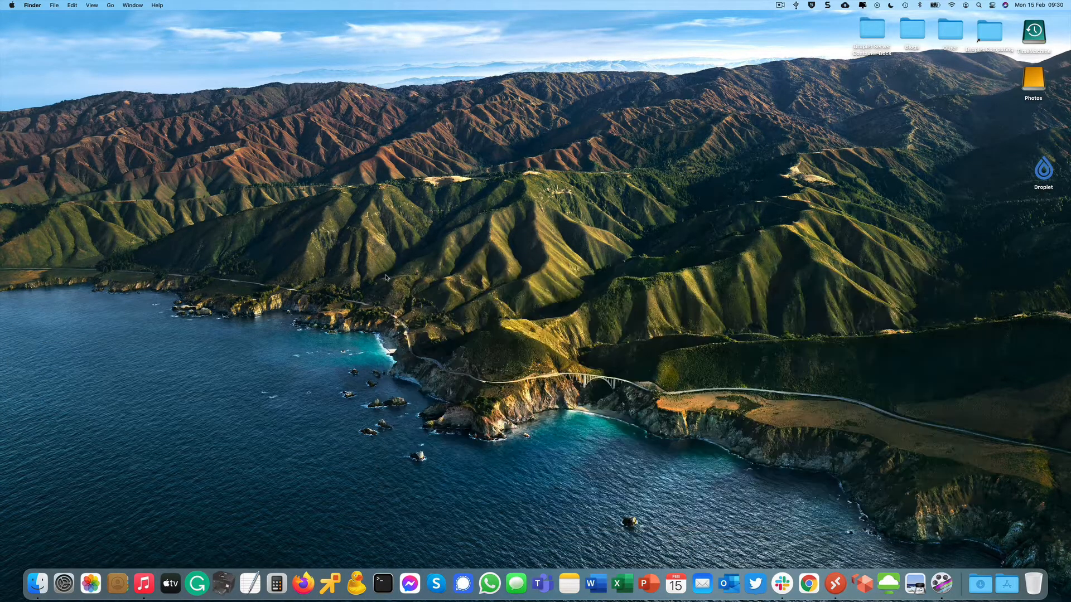
left_click(396, 271)
right_click(1048, 169)
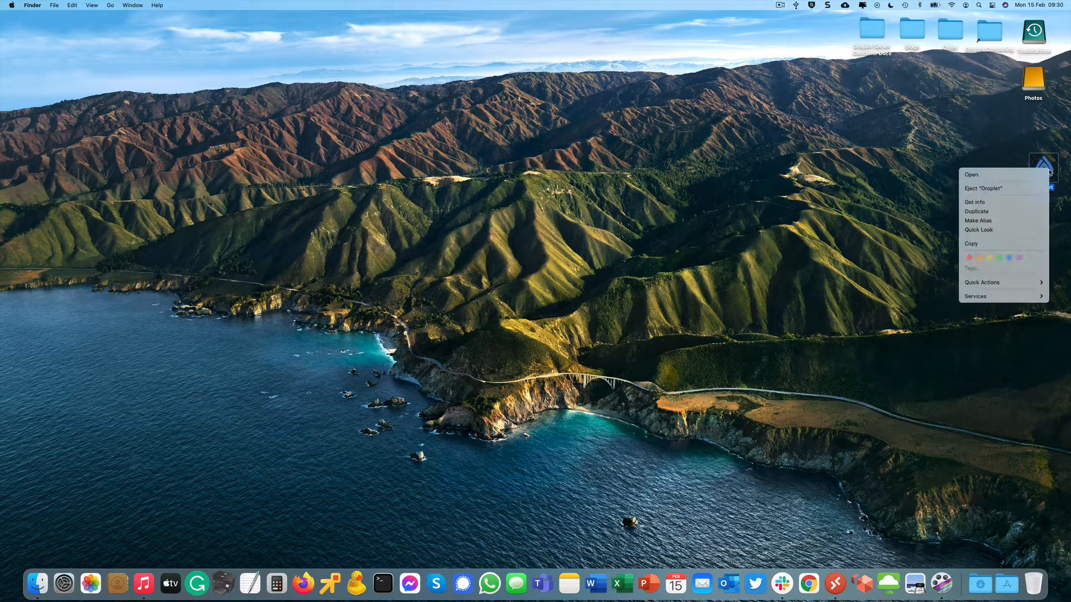
left_click(1028, 189)
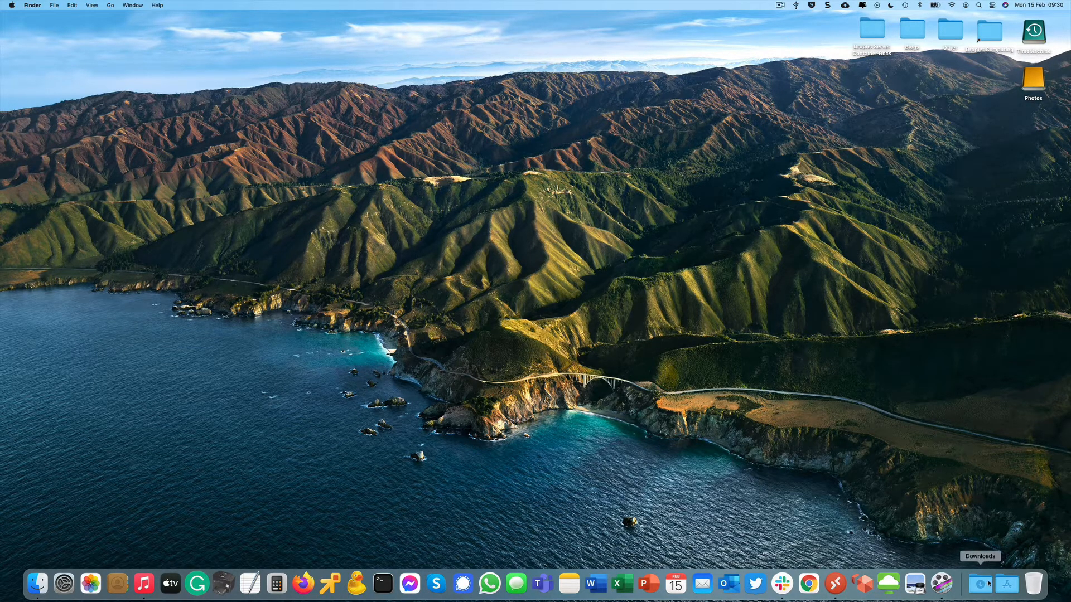
Launch Droplet, load the .lic licence file from Downloads, and accept the licence agreement.
left_click(1007, 584)
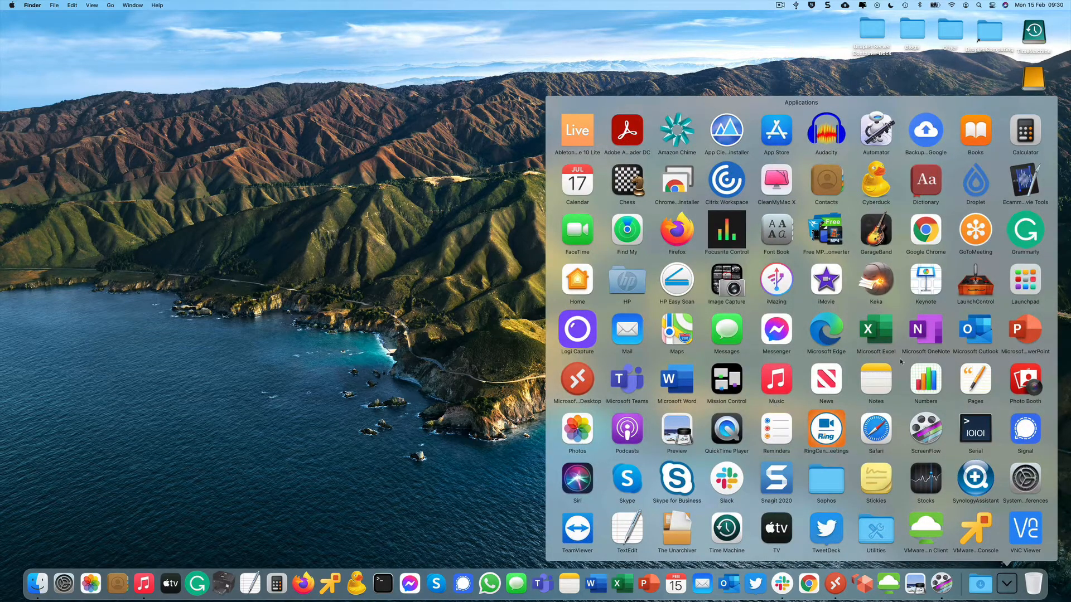
left_click(975, 184)
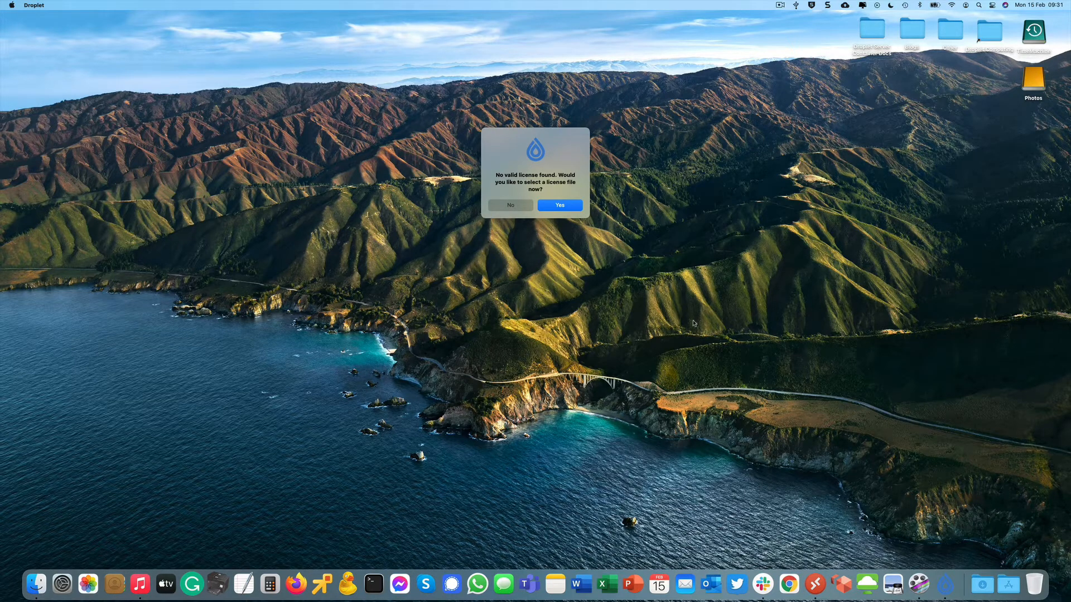
left_click(557, 206)
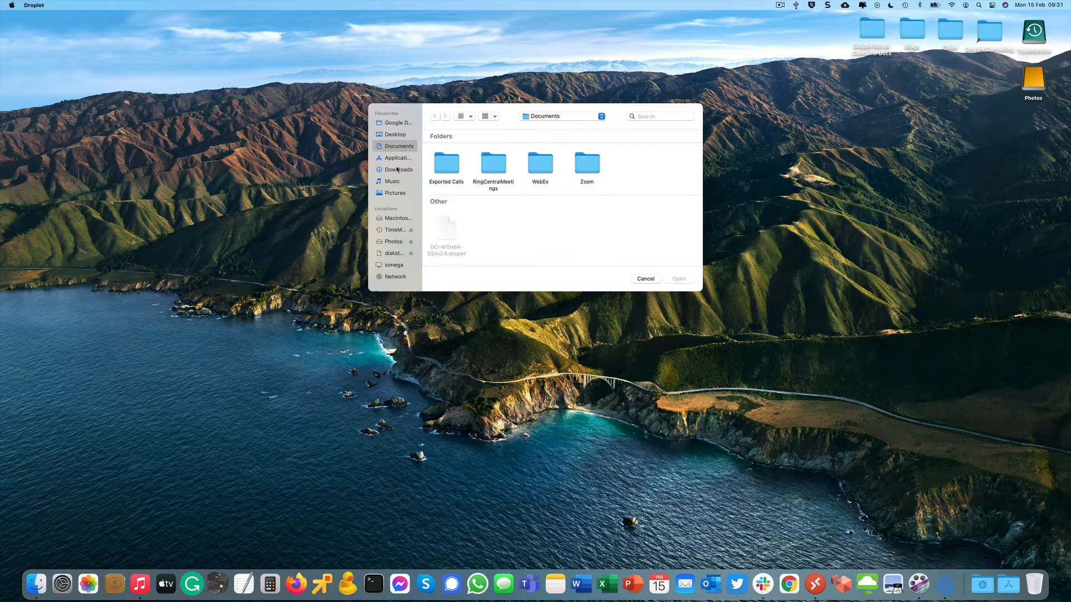
left_click(413, 170)
double_click(494, 166)
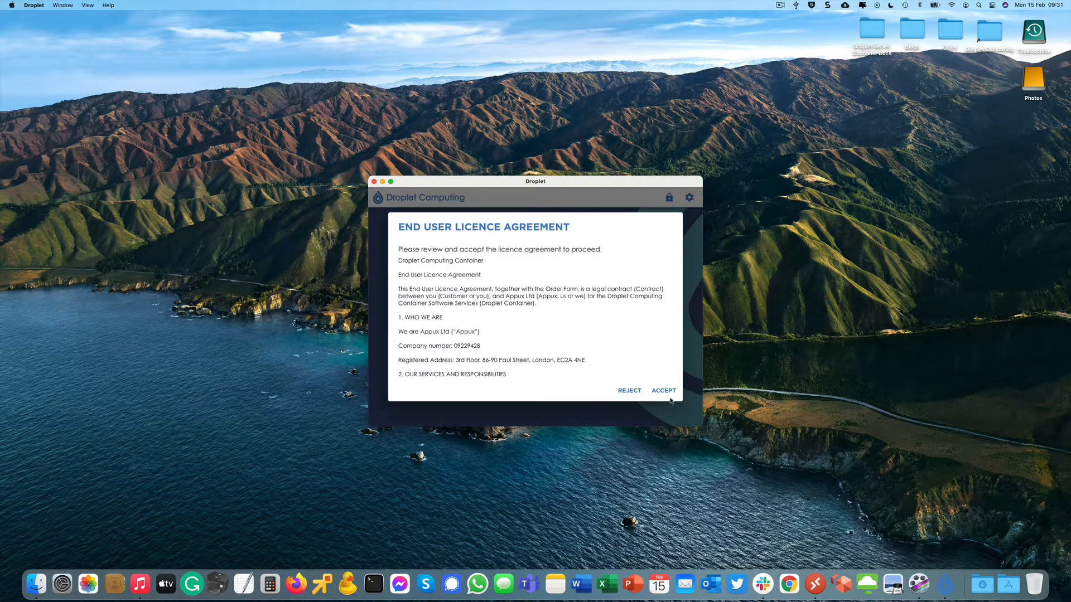
left_click(665, 393)
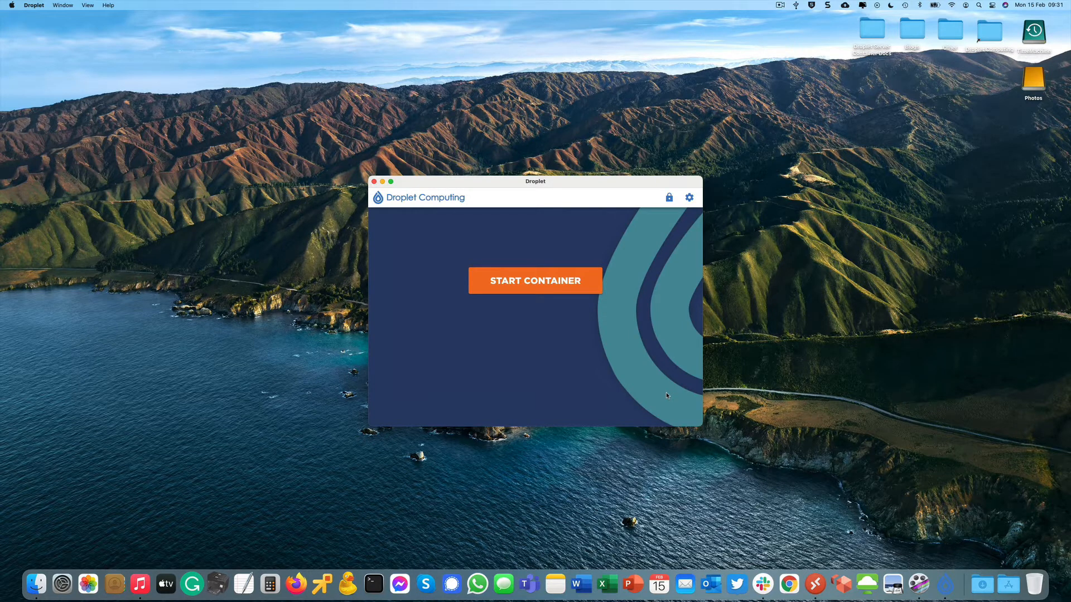
In container settings, set memory to 8GB and CPU cores to 4, and enable hardware acceleration.
left_click(689, 199)
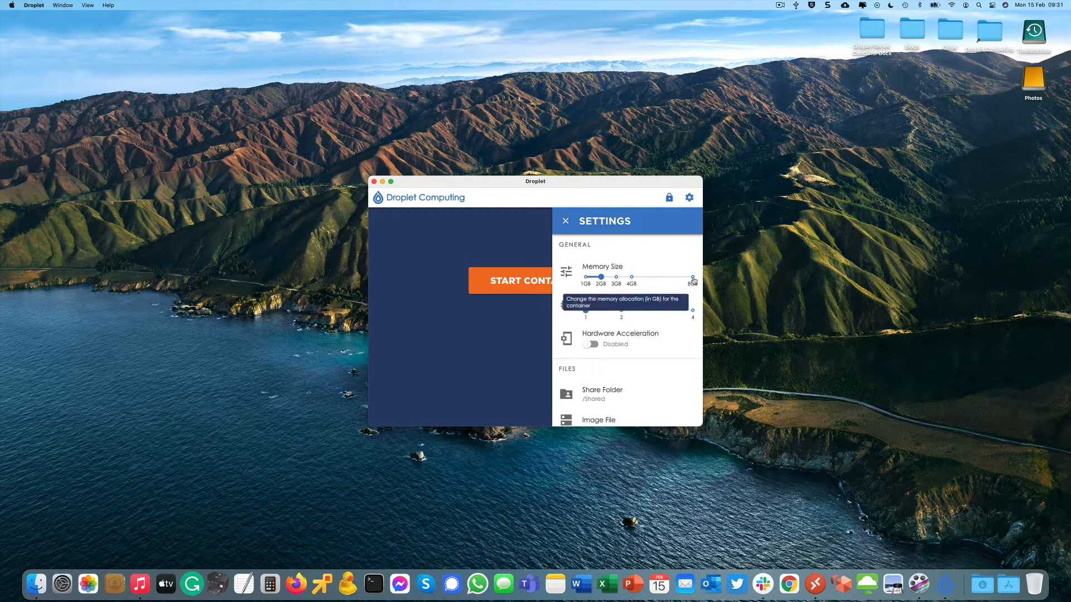
left_click(693, 279)
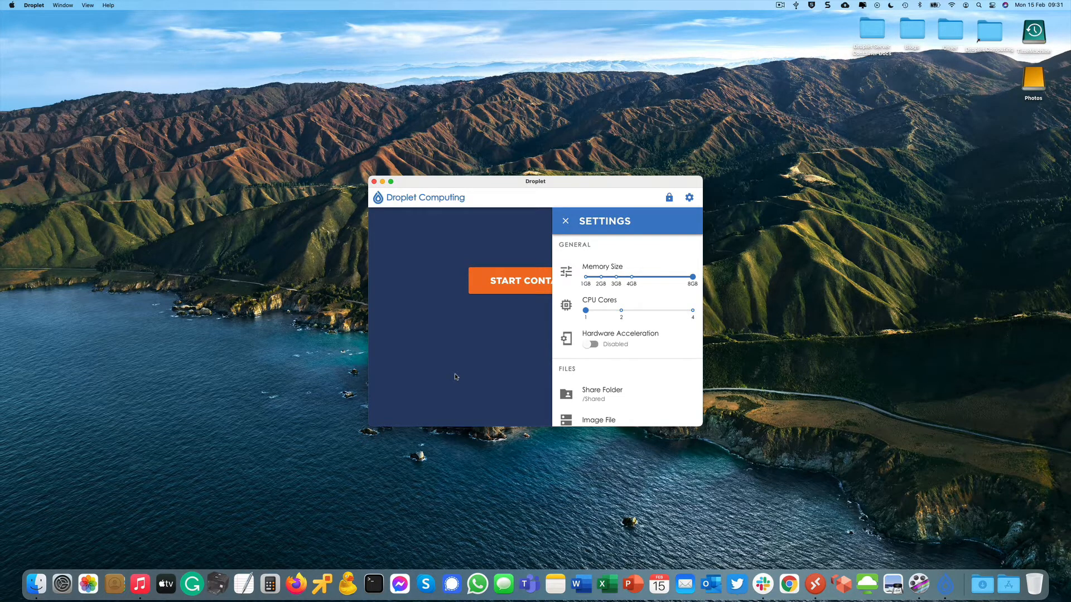
left_click(693, 311)
left_click(590, 346)
Select the DCI-M10x64-DSAv2.8.droplet image file from Documents and close Settings.
scroll(600, 246, "down", 1)
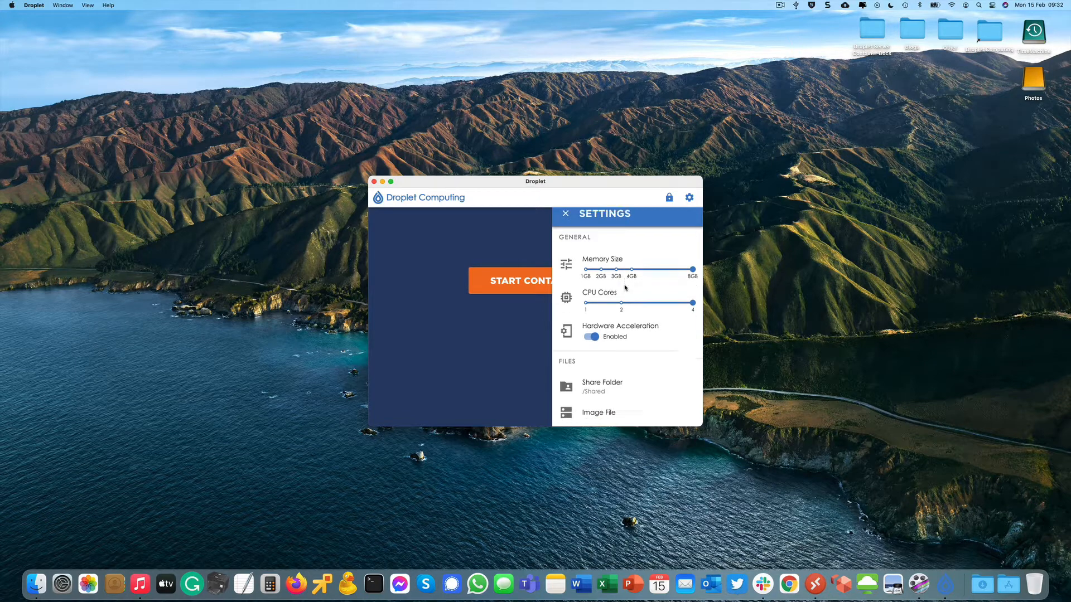
left_click(601, 413)
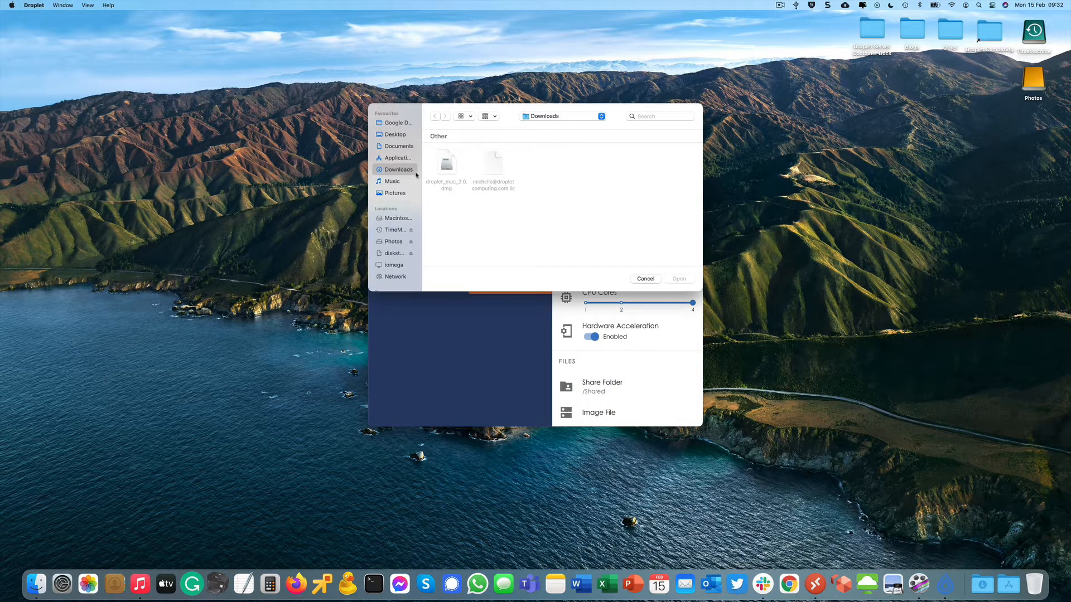
left_click(393, 148)
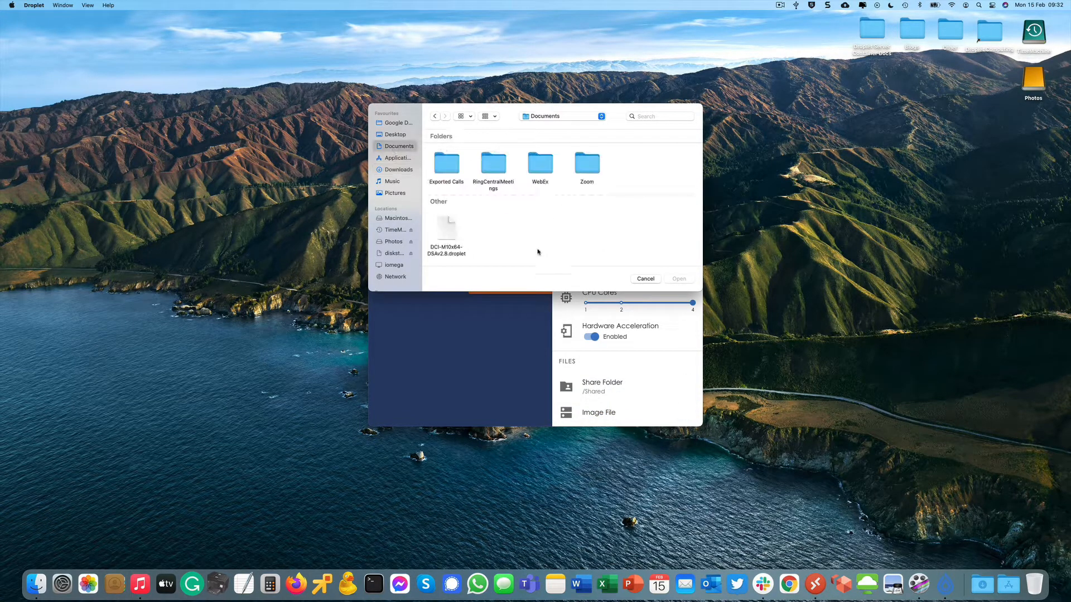
double_click(446, 233)
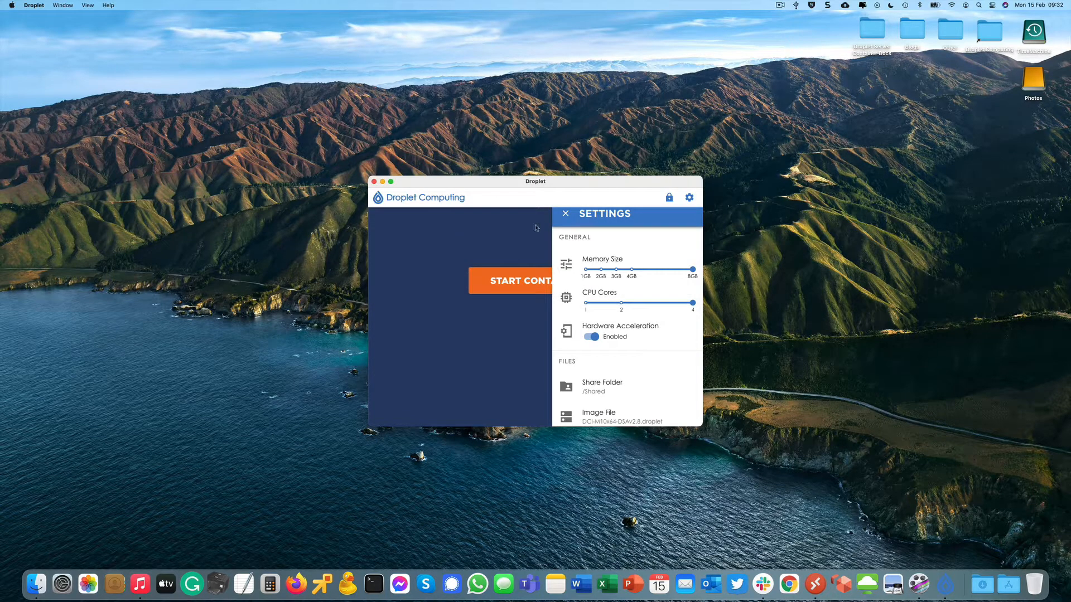
left_click(566, 214)
Start the container and launch Notepad from its app tile.
left_click(539, 281)
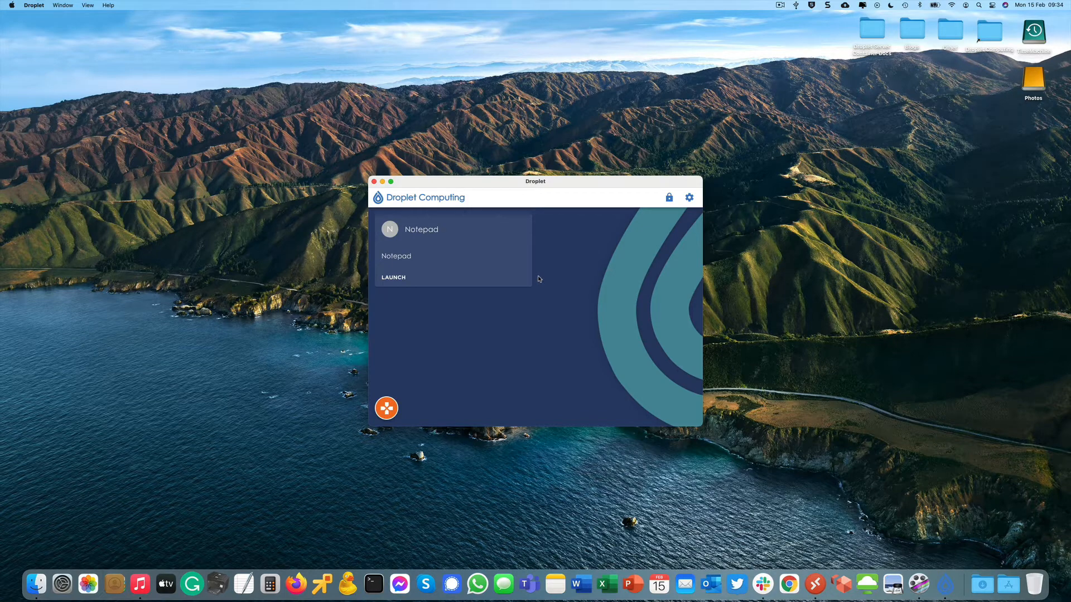
left_click(391, 282)
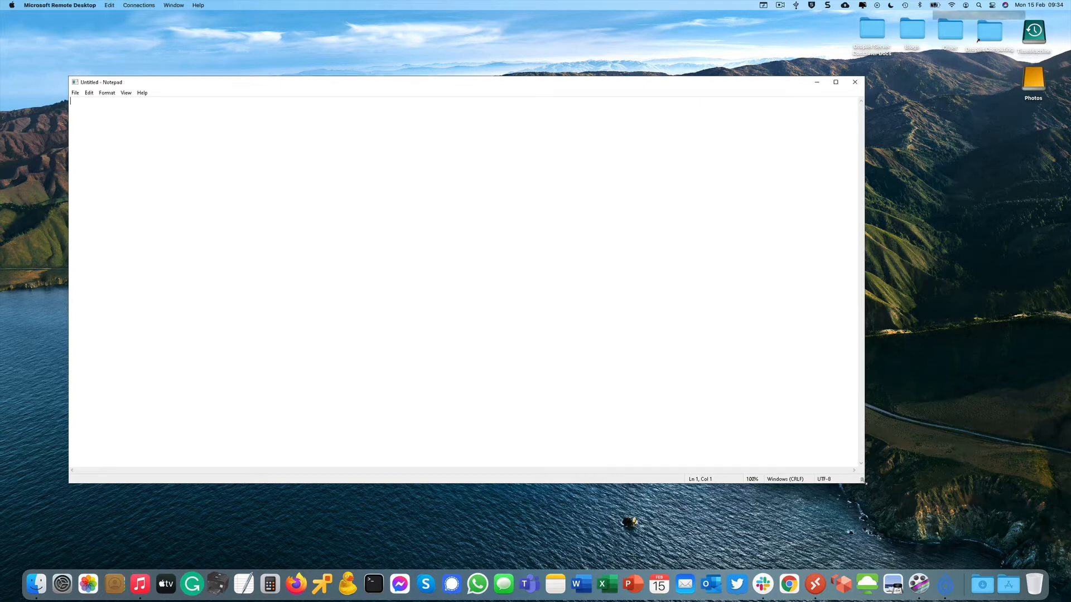
Shrink Notepad, enlarge and raise the Droplet window, then minimize Notepad.
left_click_drag(864, 483, 590, 414)
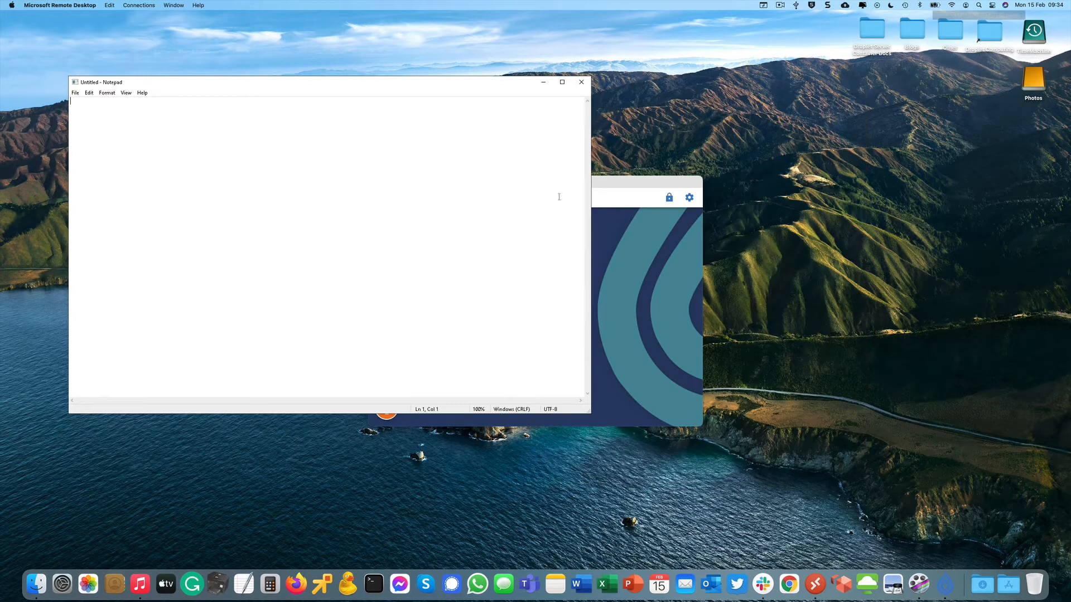
left_click_drag(601, 184, 963, 326)
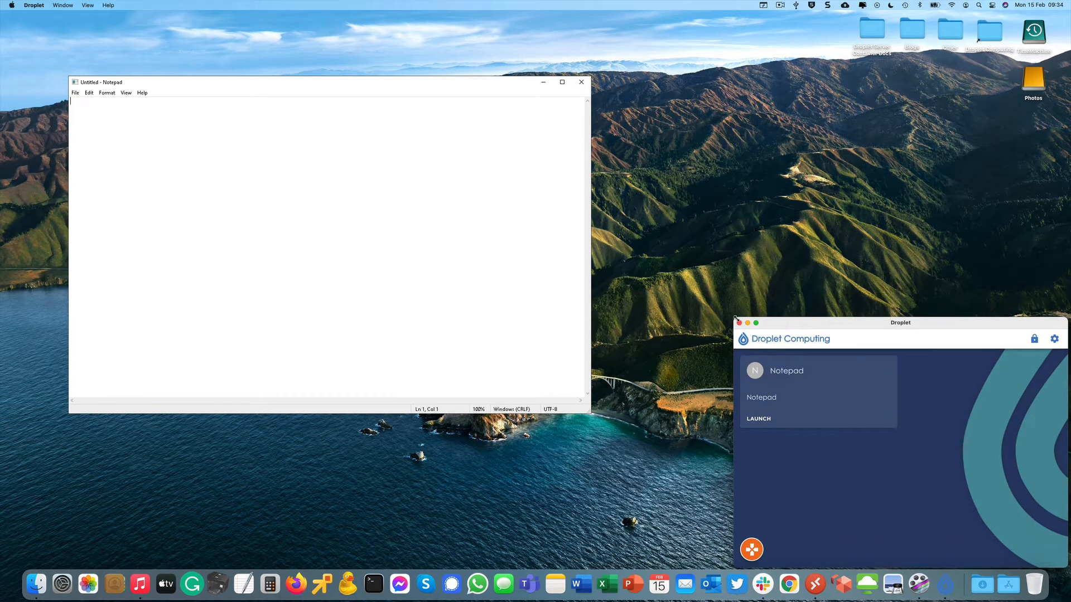
left_click_drag(736, 318, 823, 146)
left_click(301, 86)
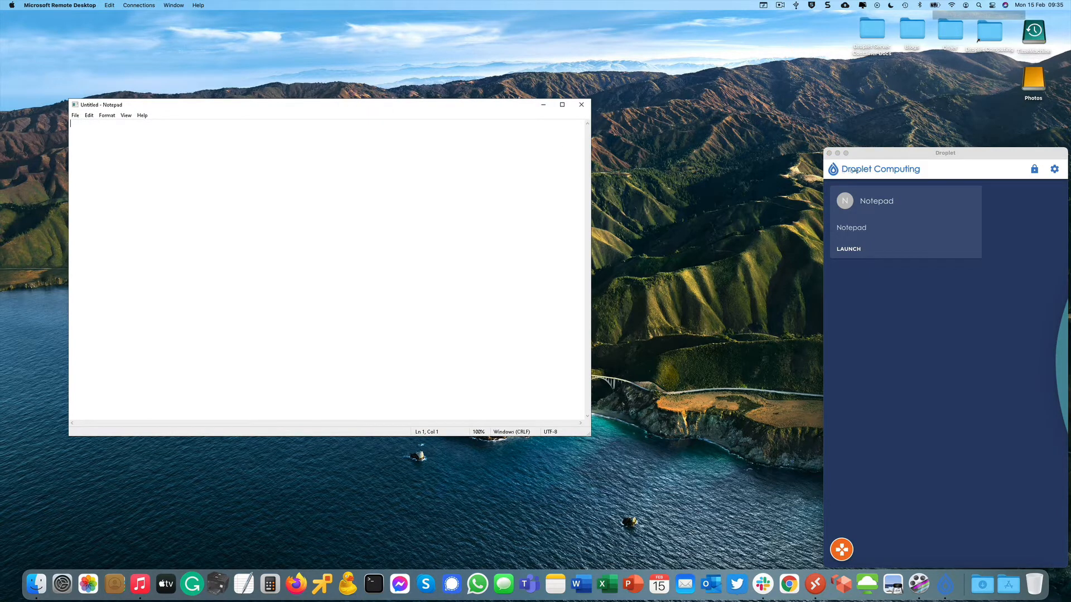
left_click_drag(824, 153, 781, 153)
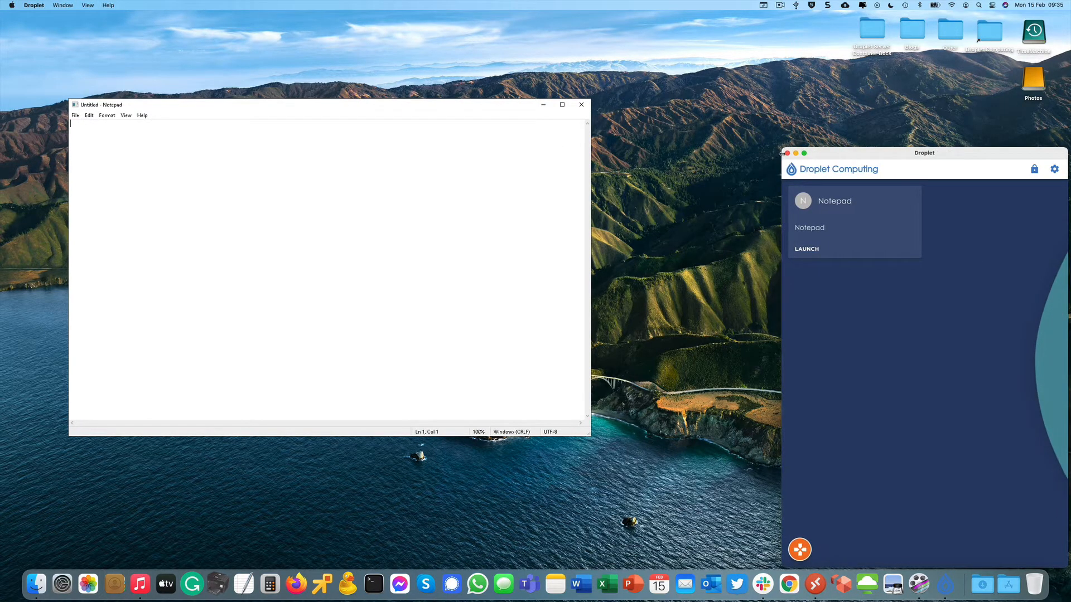
left_click_drag(915, 154, 873, 116)
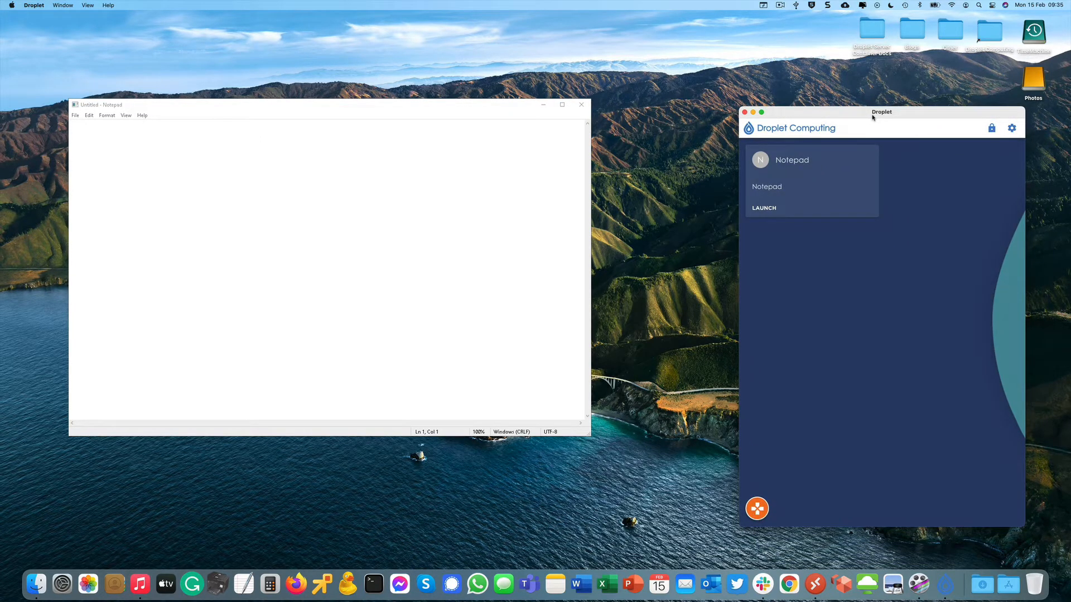
left_click(544, 108)
left_click(543, 105)
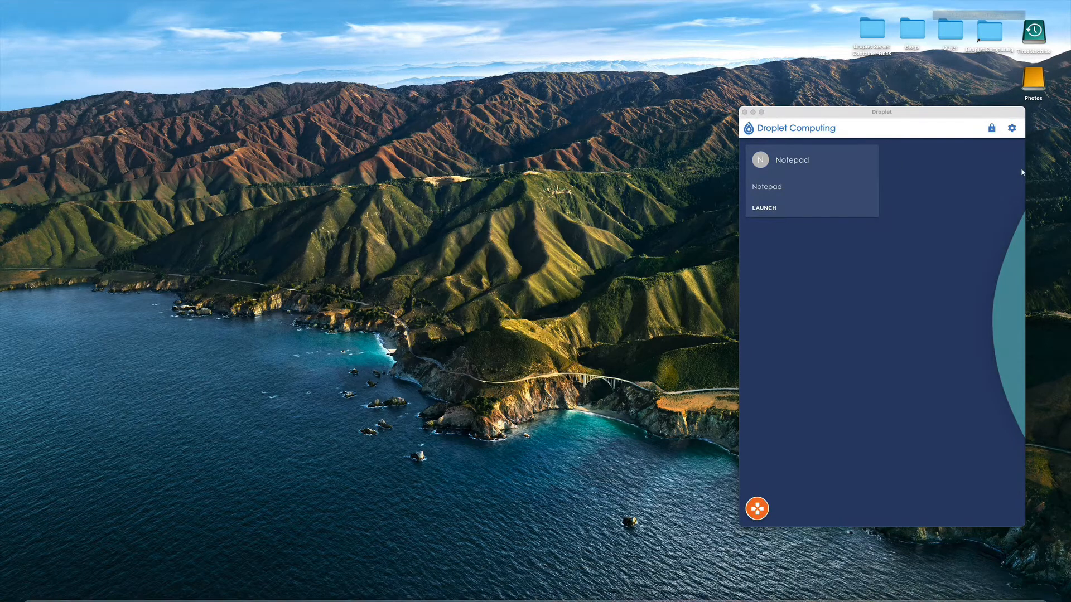
Unlock the app list with the admin password and open File Explorer from the Windows tools.
left_click(993, 128)
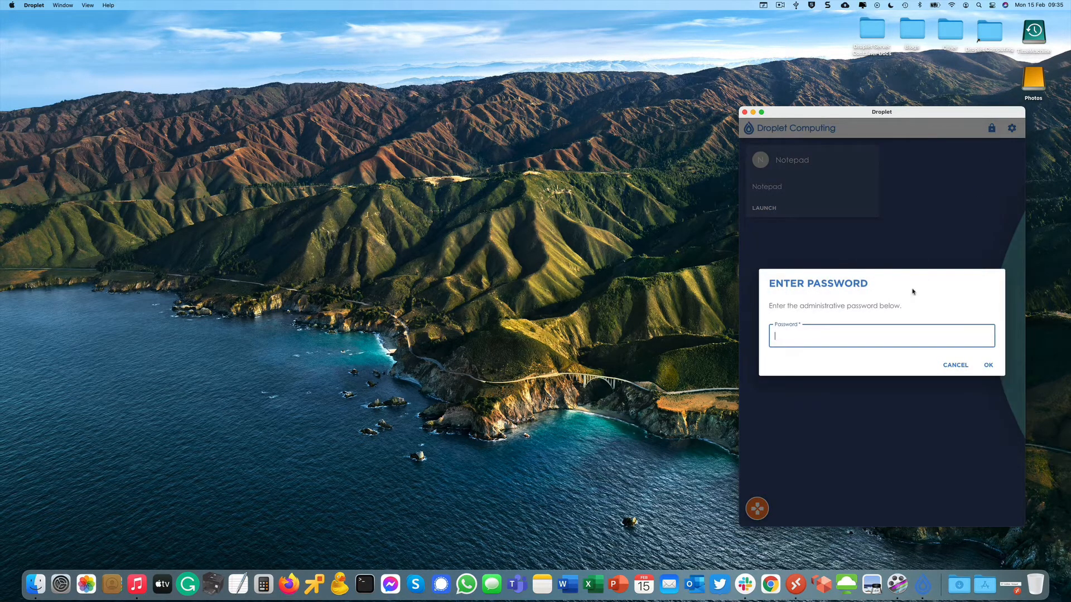
type("••••••••••")
key("Return")
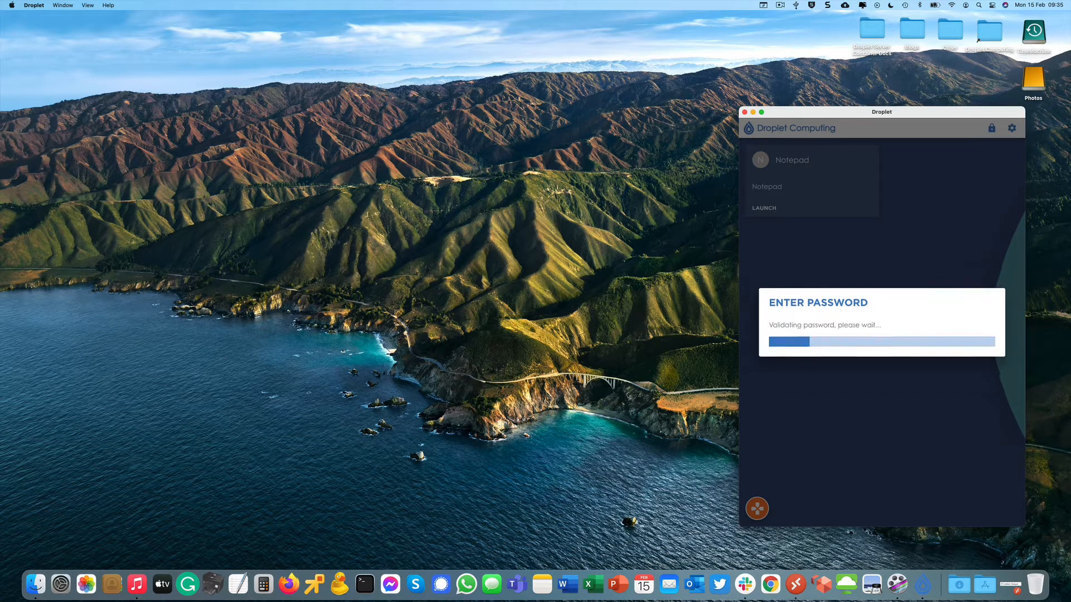
left_click(1007, 508)
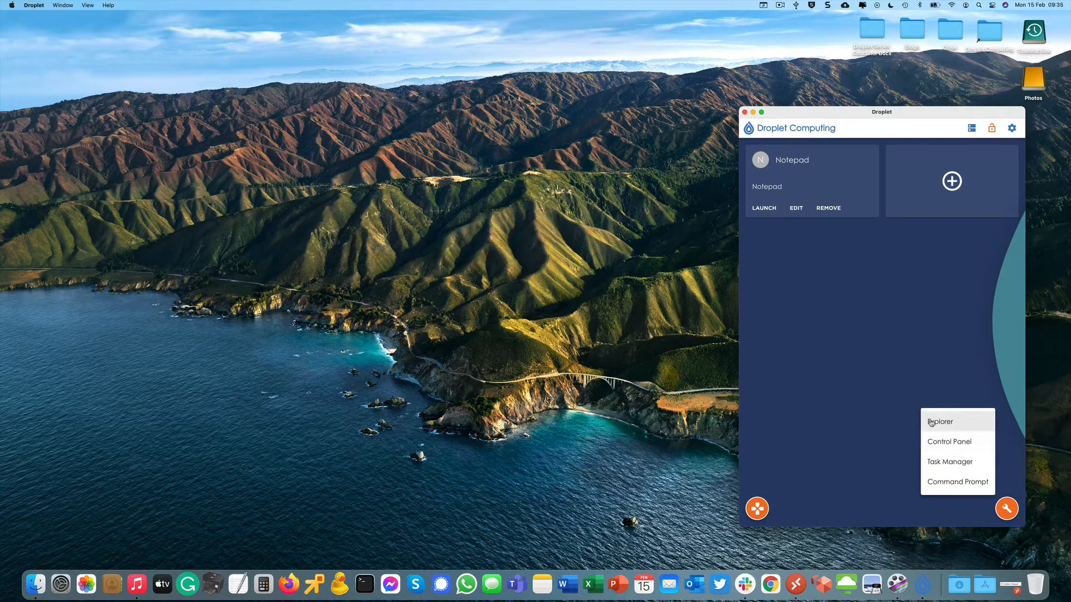
left_click(931, 422)
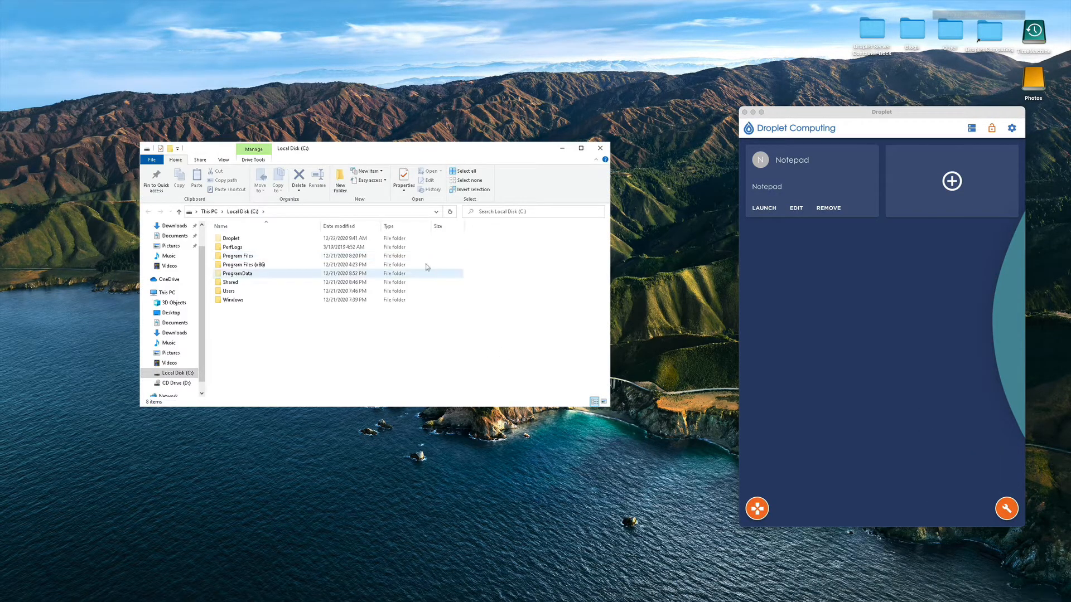
Go to \\192.168.1.252 in Explorer and enter the network user name and password.
left_click(274, 212)
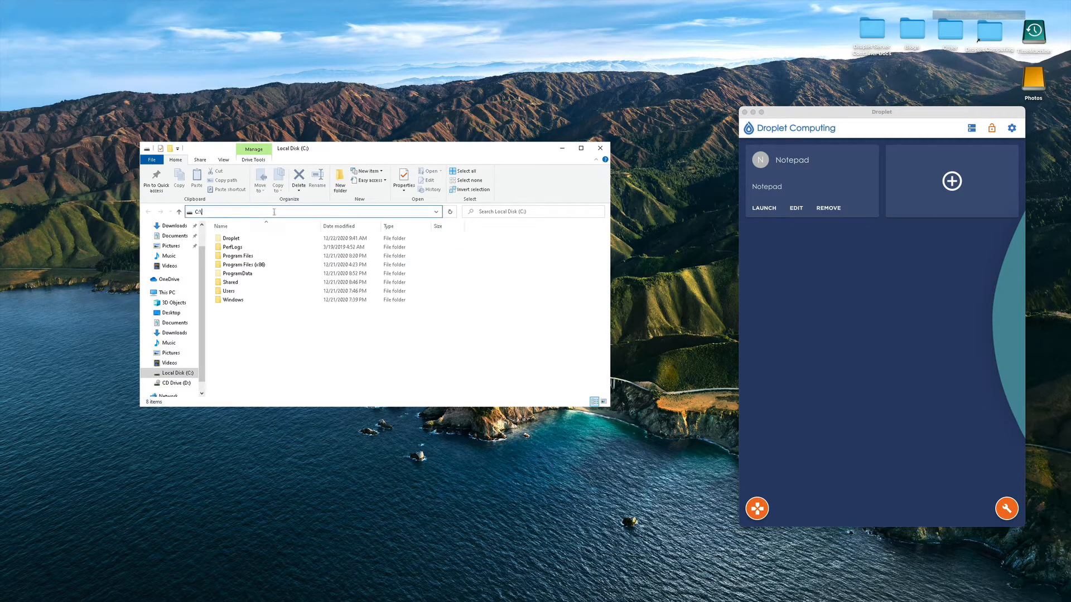
key("BackSpace")
key("BackSpace")
type("\\\\")
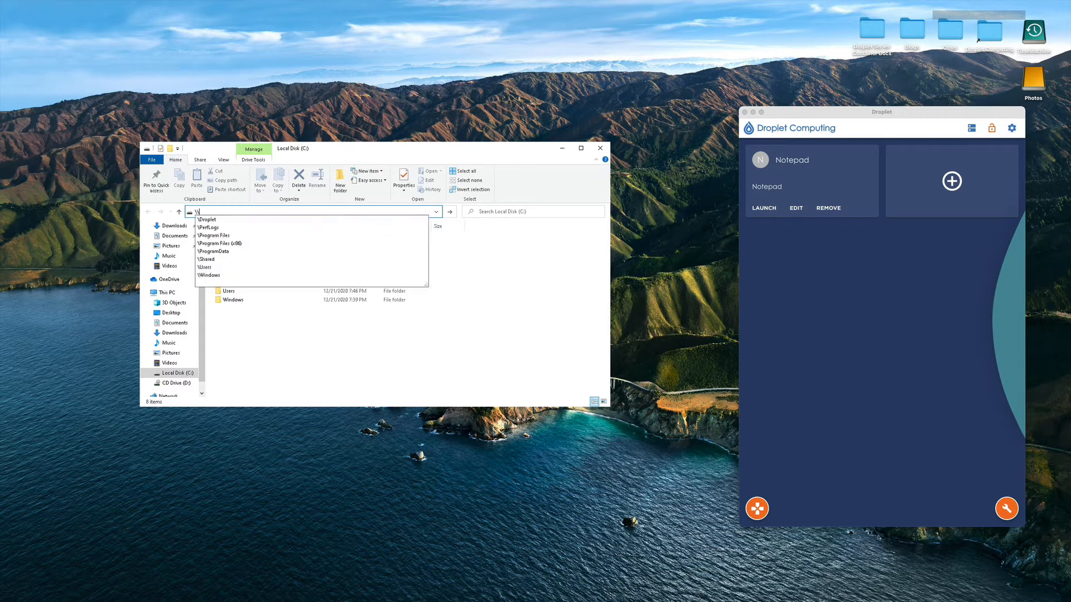
type("192.168")
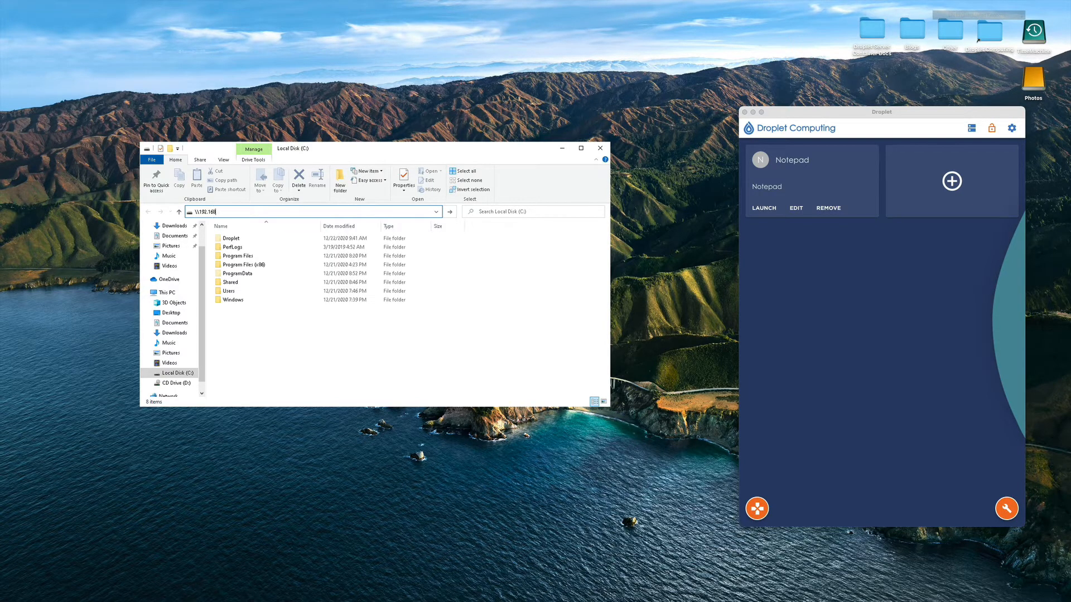
type(".1.252")
key("Return")
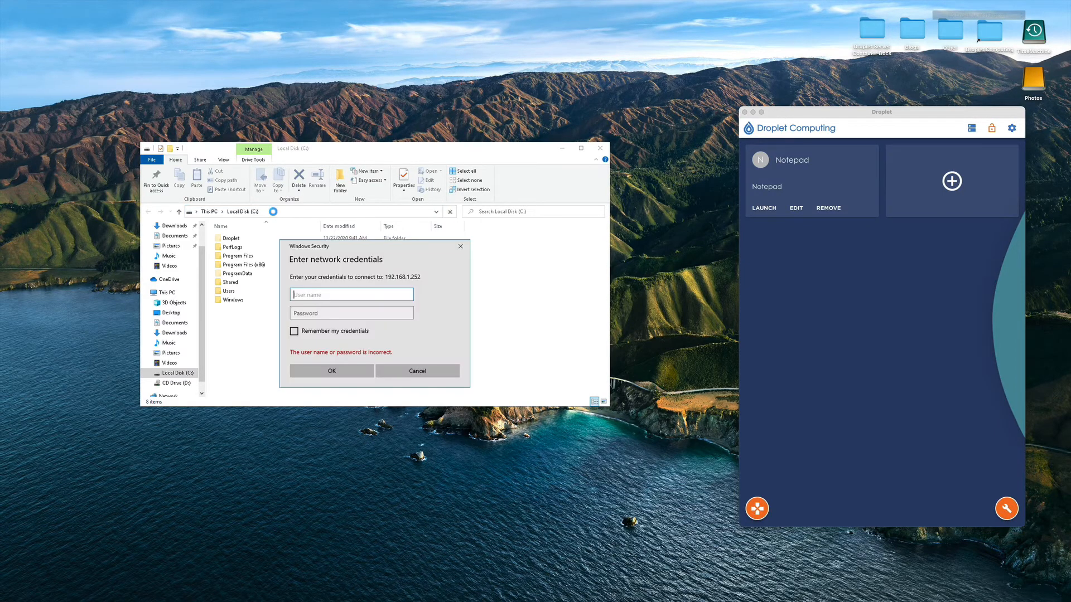
type("admin")
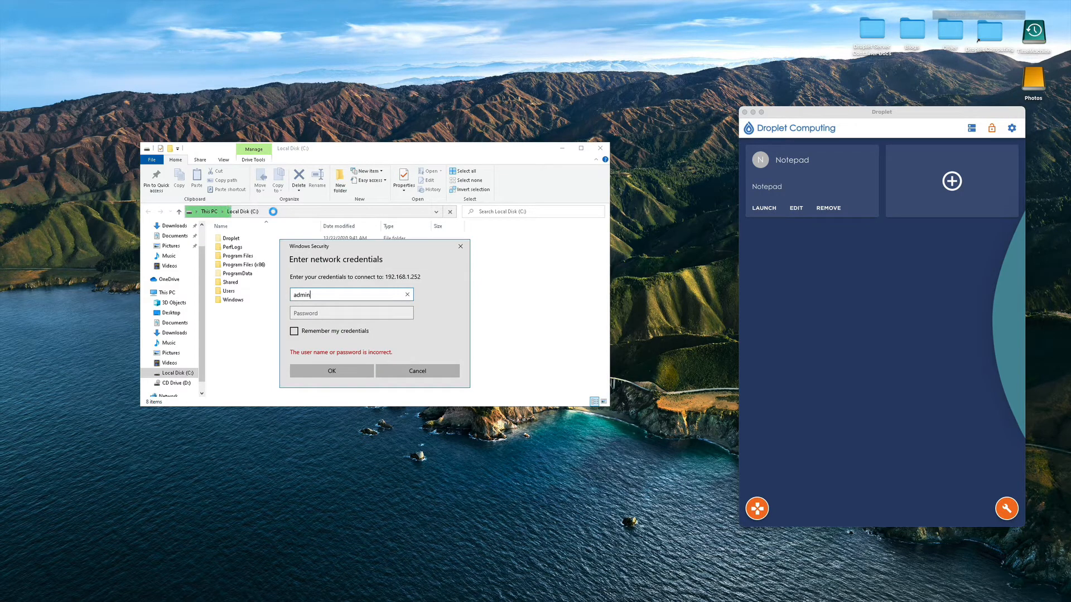
key("Tab")
type("pass")
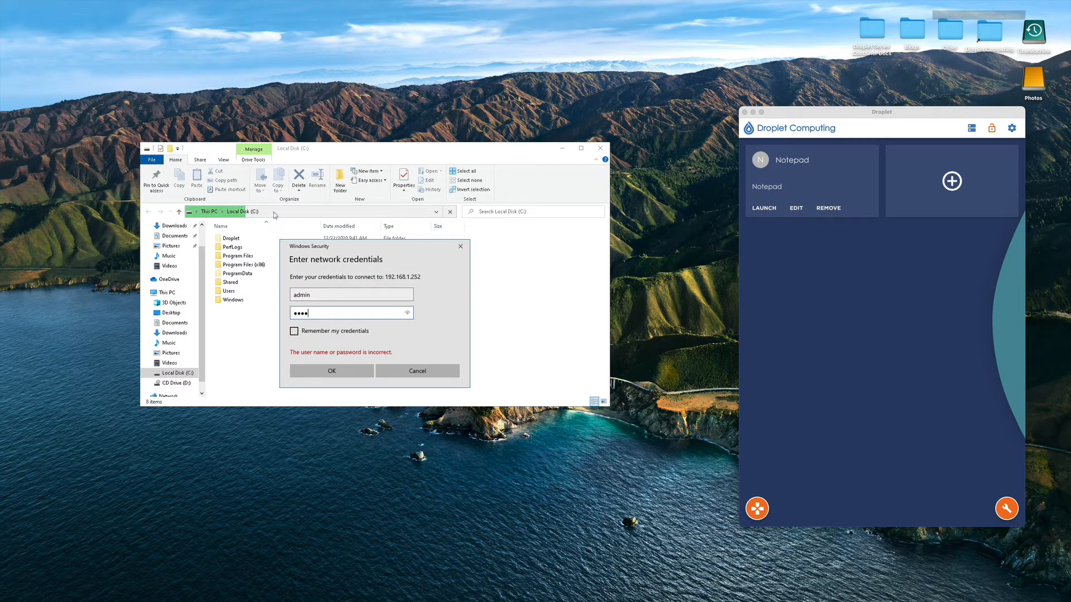
type("word1")
Remember and confirm the credentials, then open software2 > Droplet Computing > 3rd Party Software.
left_click(316, 333)
left_click(328, 372)
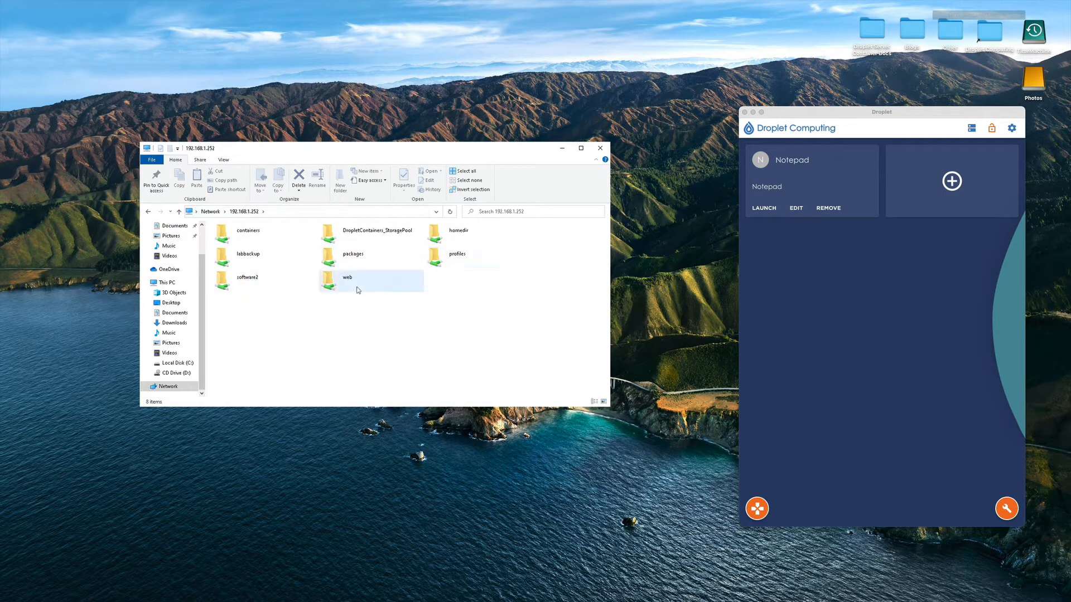
double_click(237, 278)
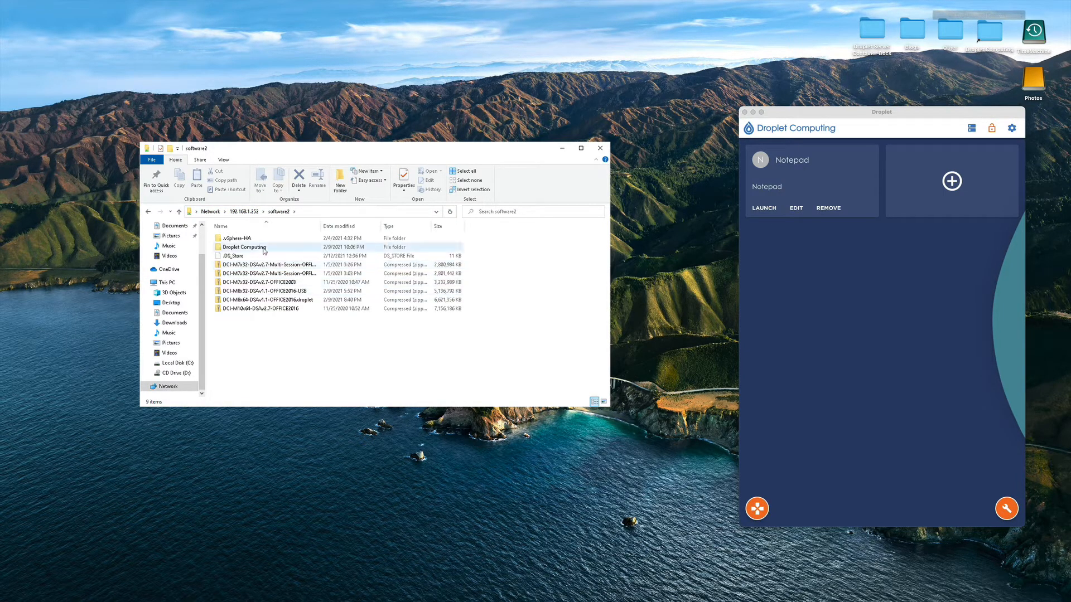
double_click(265, 248)
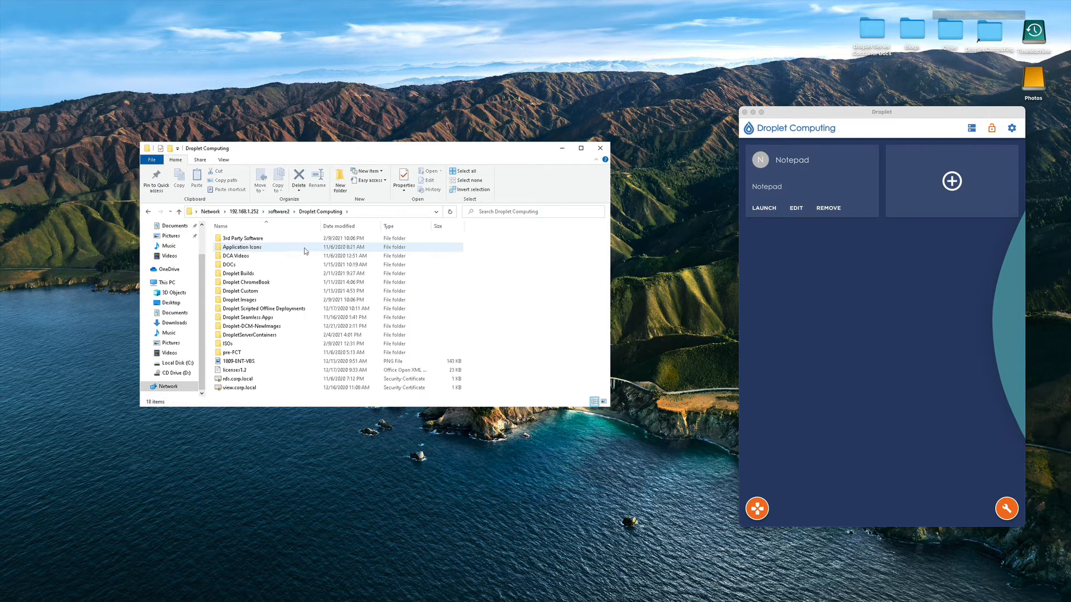
double_click(249, 239)
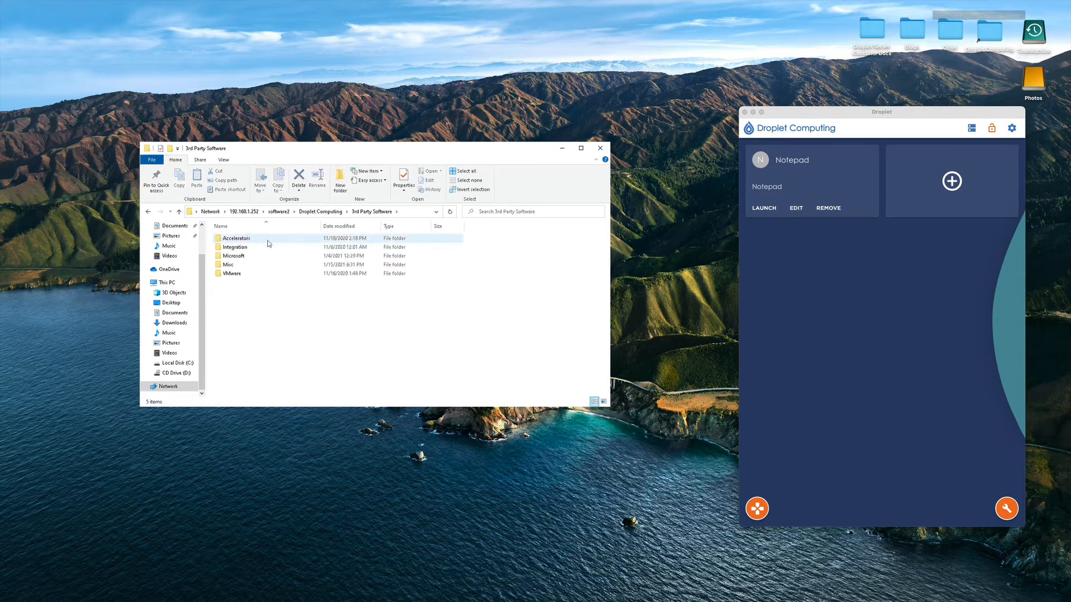
Open Microsoft > Microsoft Office > Office16.
double_click(235, 256)
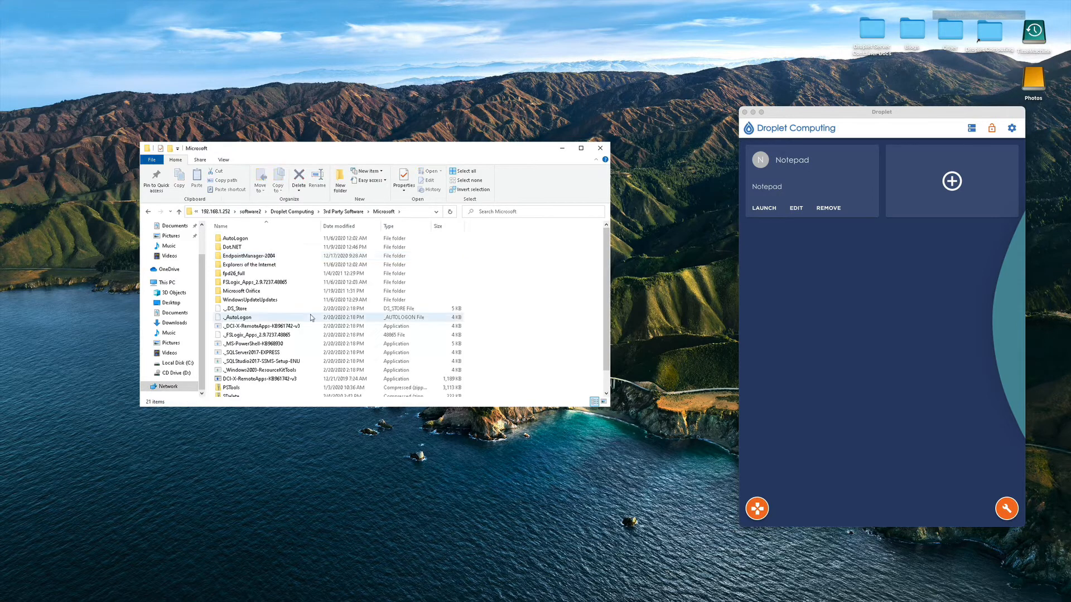
left_click(249, 294)
double_click(249, 294)
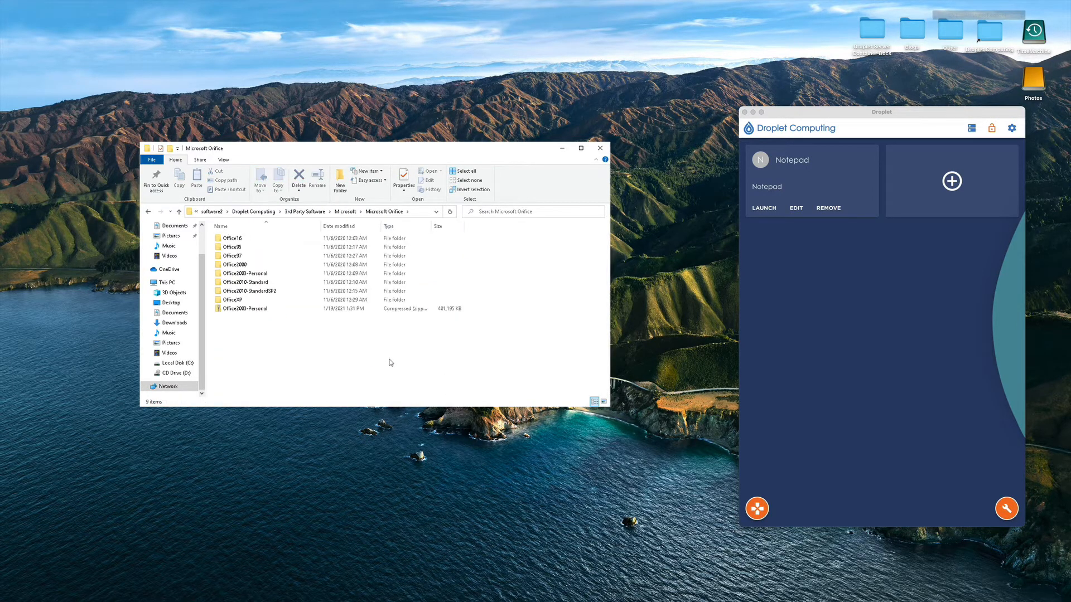
left_click(239, 240)
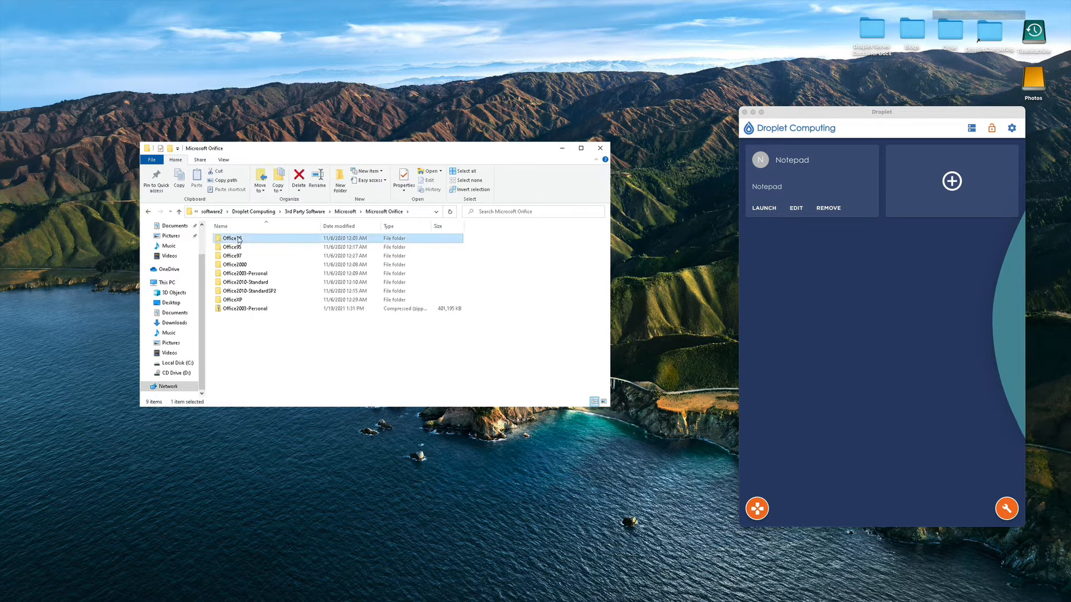
double_click(281, 240)
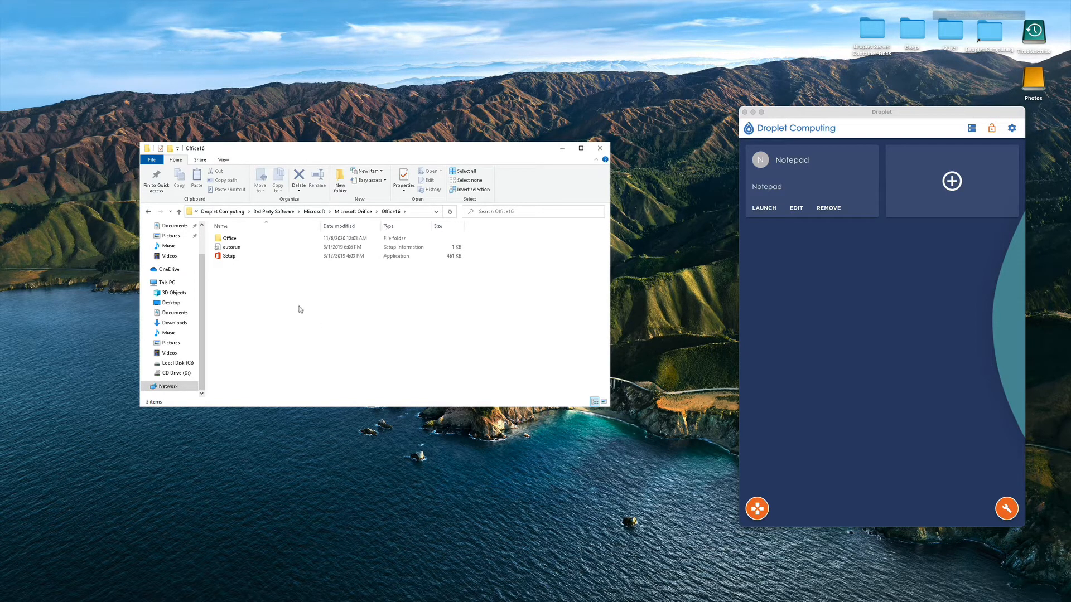
Run the Office Setup program, allowing it past the security warnings, and minimize Explorer.
left_click(229, 260)
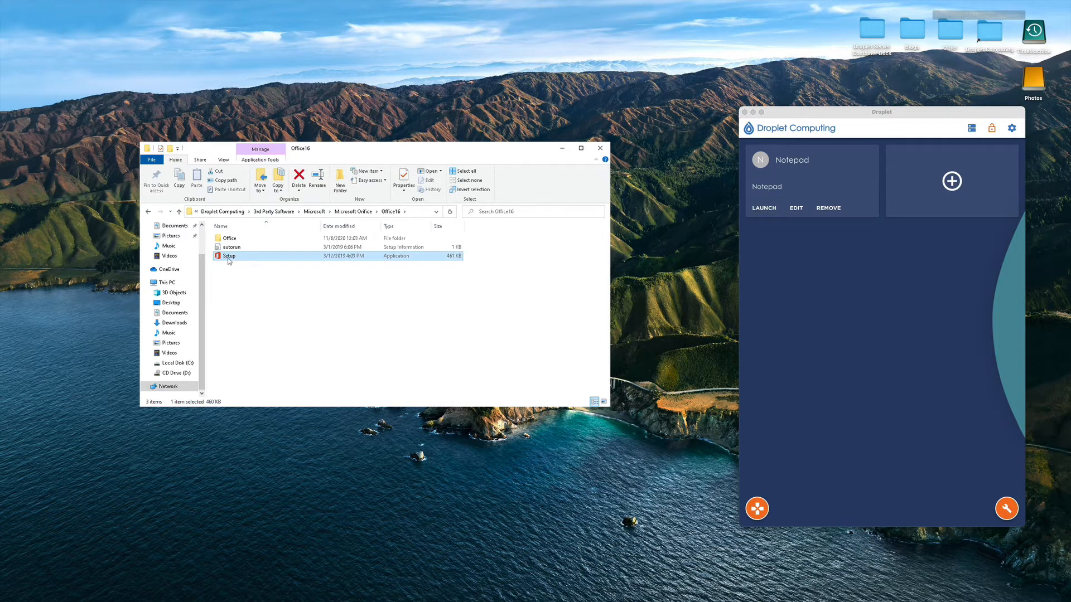
right_click(229, 259)
left_click(249, 272)
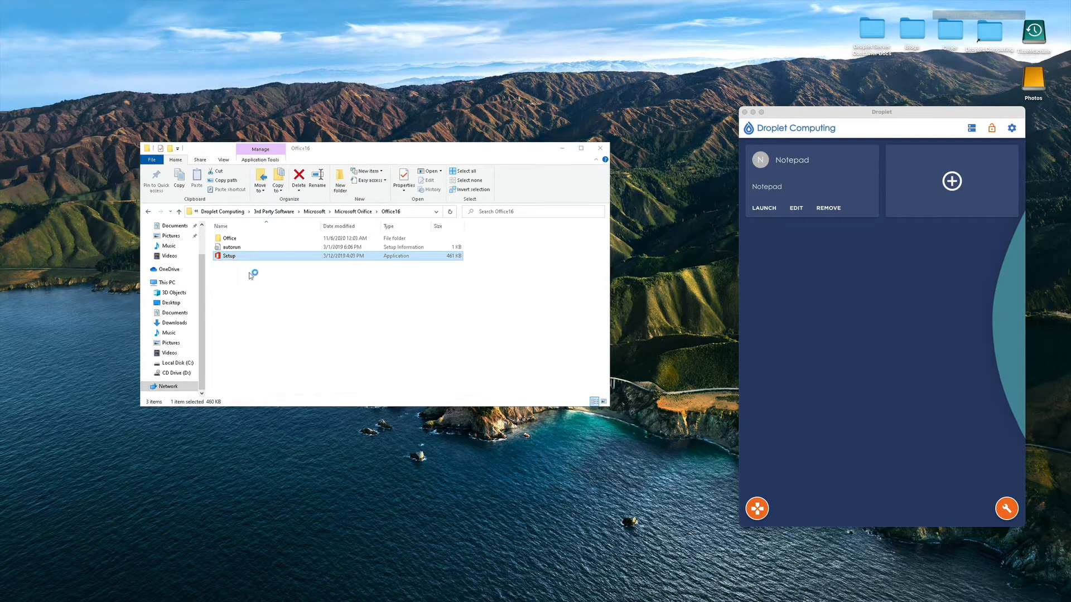
left_click(577, 304)
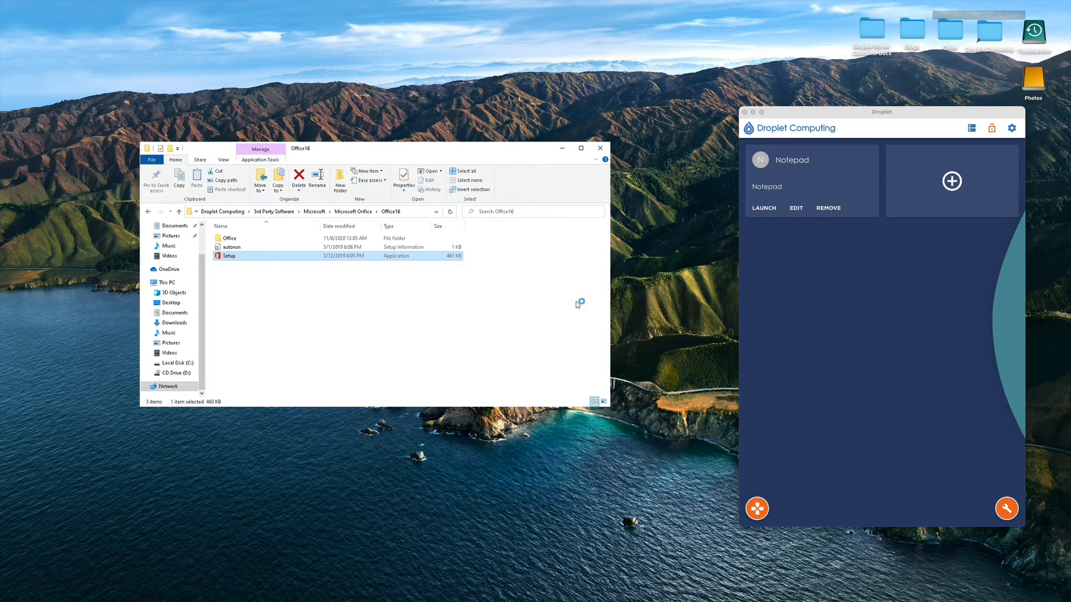
left_click(562, 149)
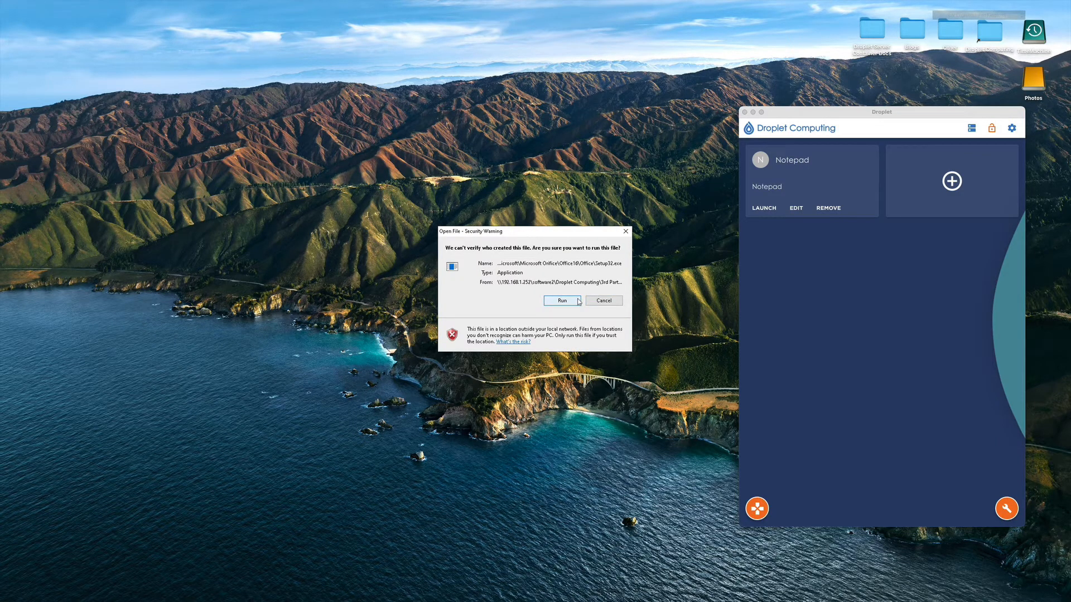
left_click(569, 301)
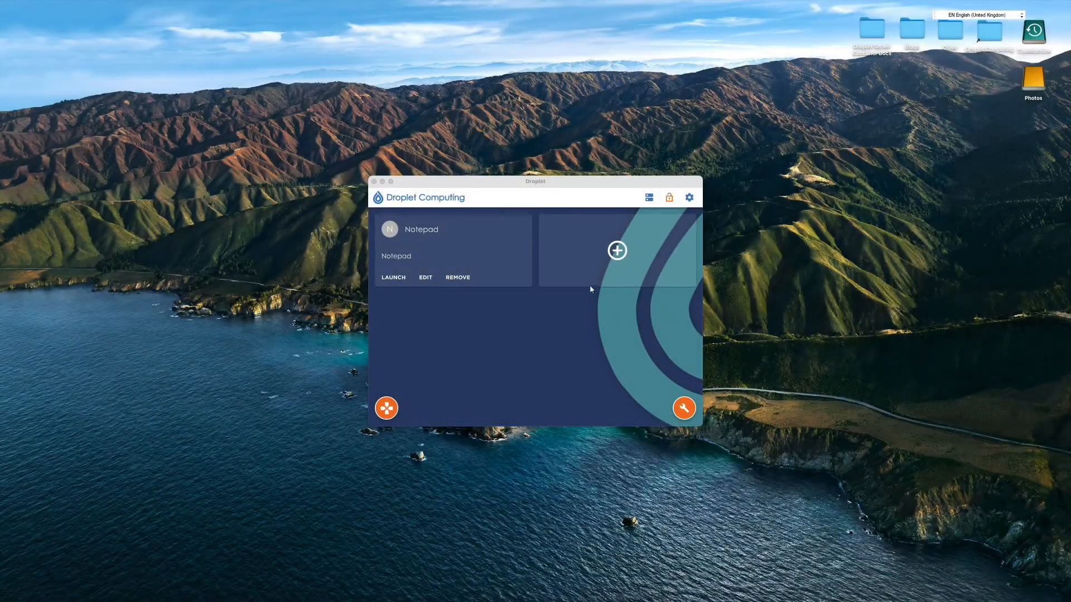
Add a new app named 'Microsoft Word' with path winword.exe and proceed to icon selection.
left_click(620, 253)
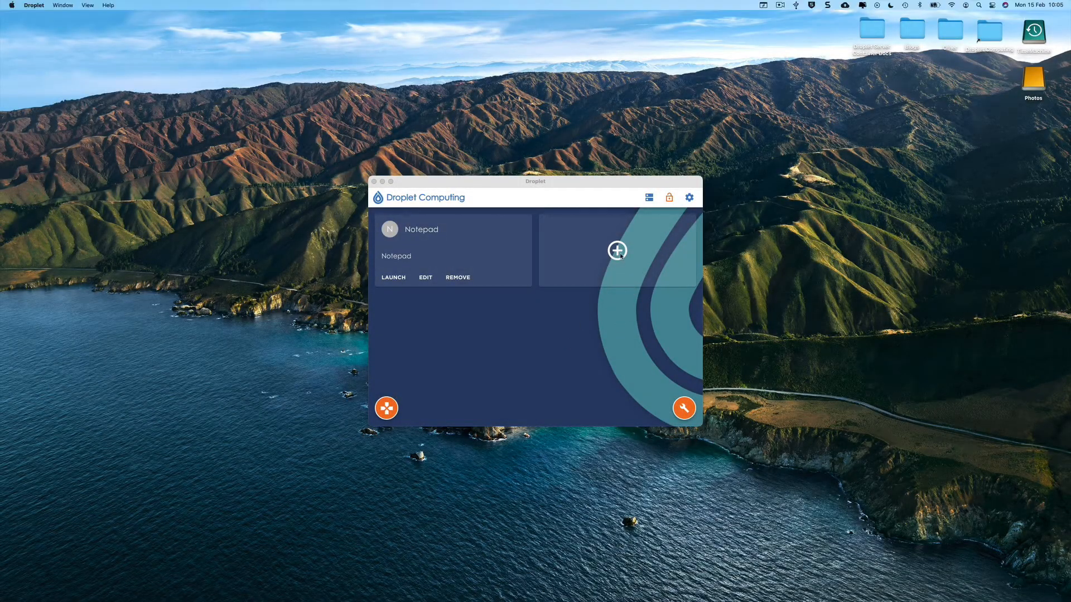
left_click(618, 252)
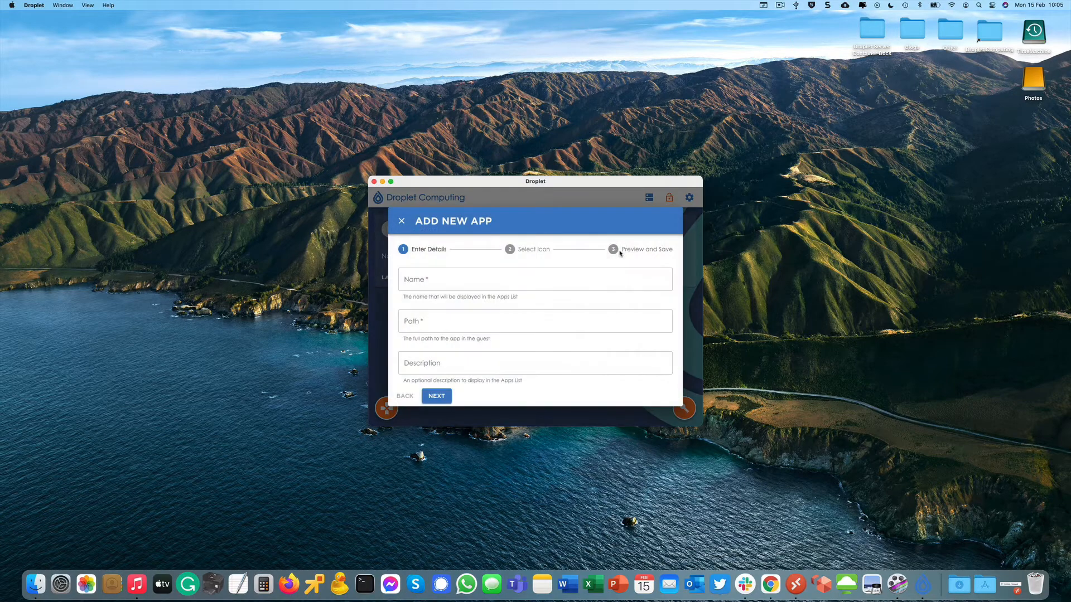
left_click(447, 285)
type("Mic")
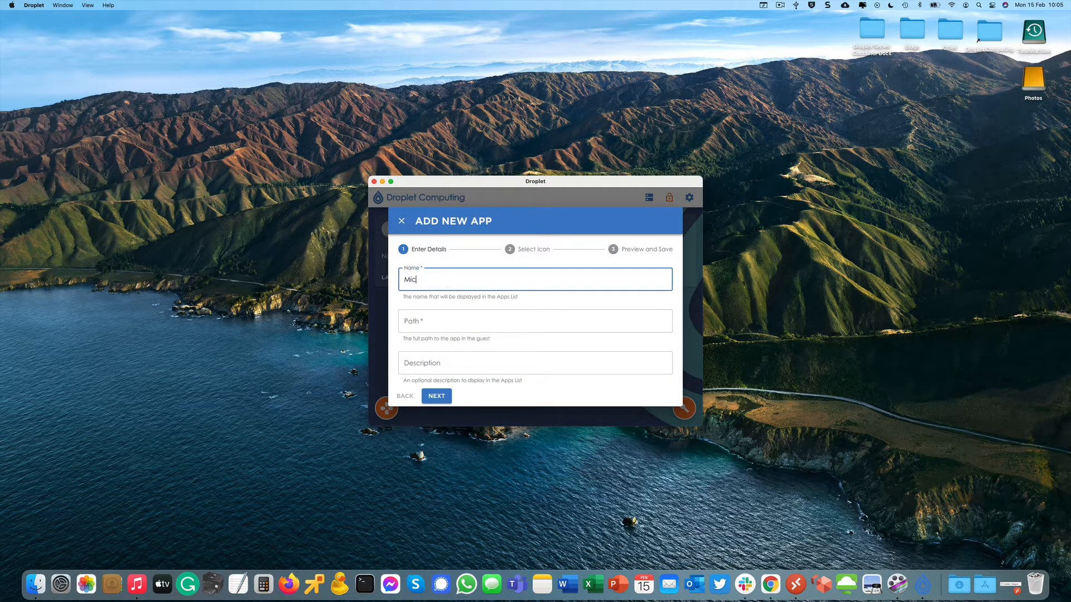
type("rosoft Word")
key("Tab")
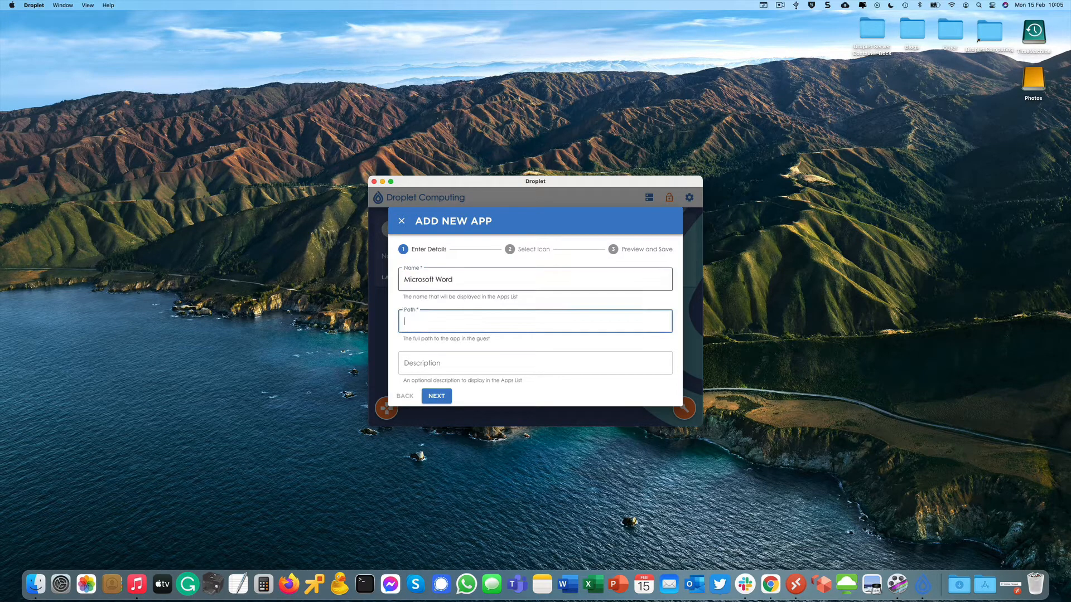
type("winword.exe")
left_click(432, 396)
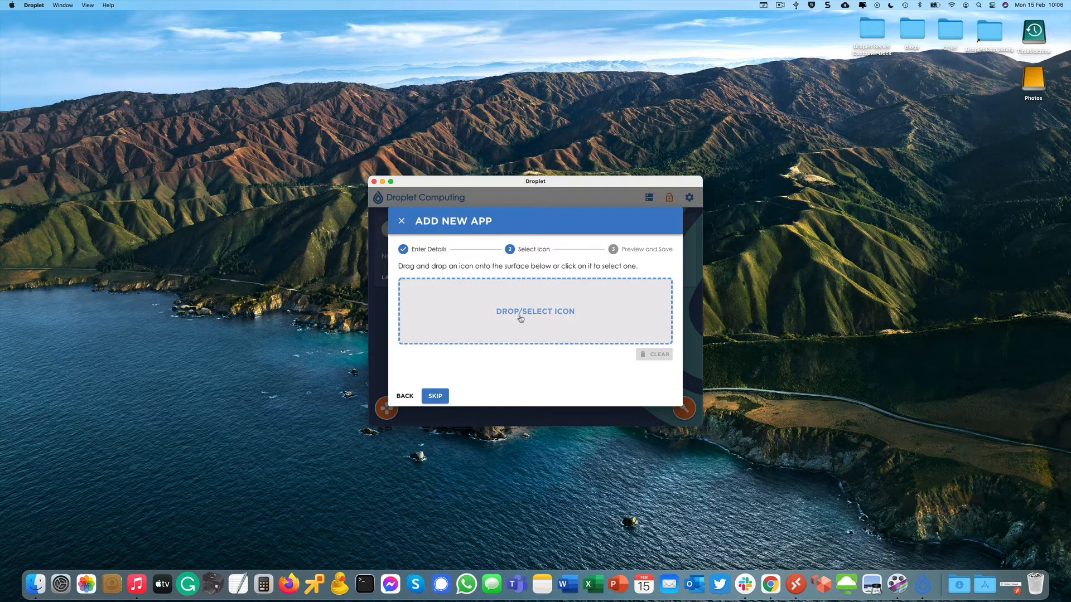
Give the new Microsoft Word app the 2016-WORD.png icon from Application Icons > png and finish adding it.
left_click(521, 318)
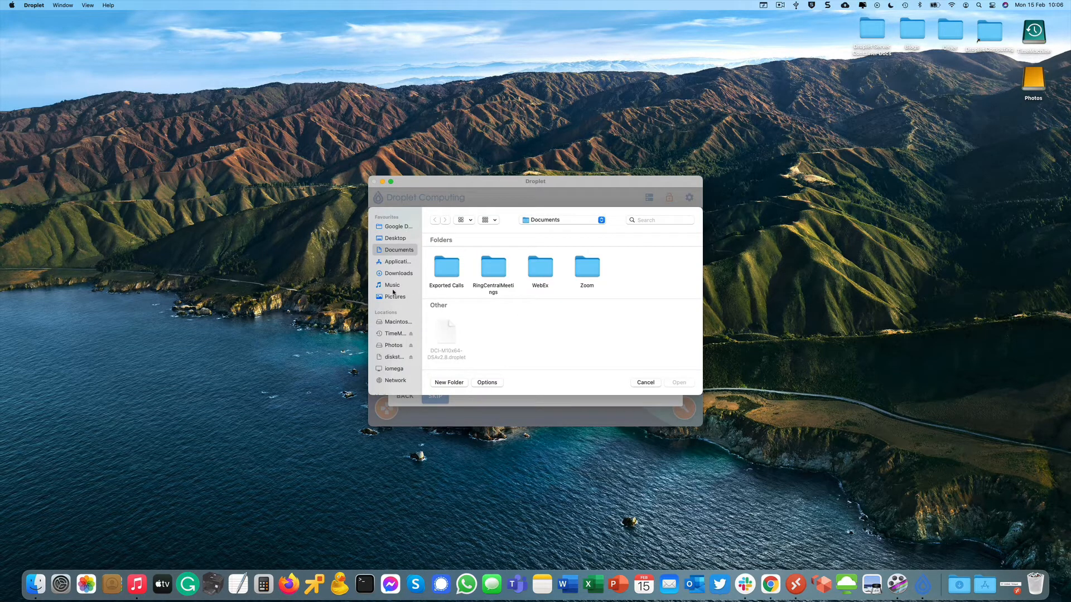
left_click(395, 238)
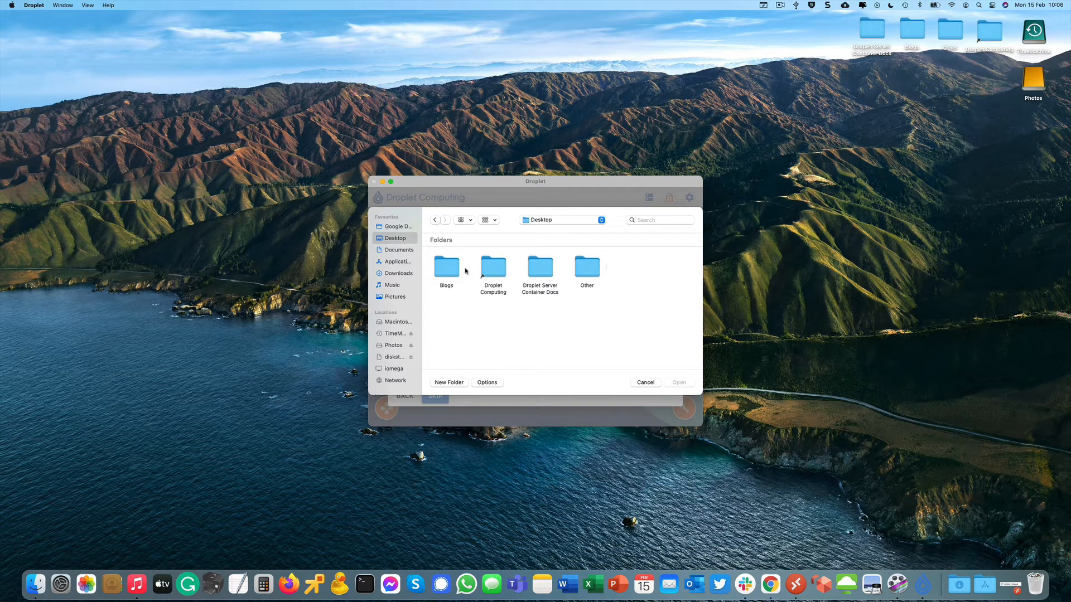
double_click(501, 269)
double_click(497, 270)
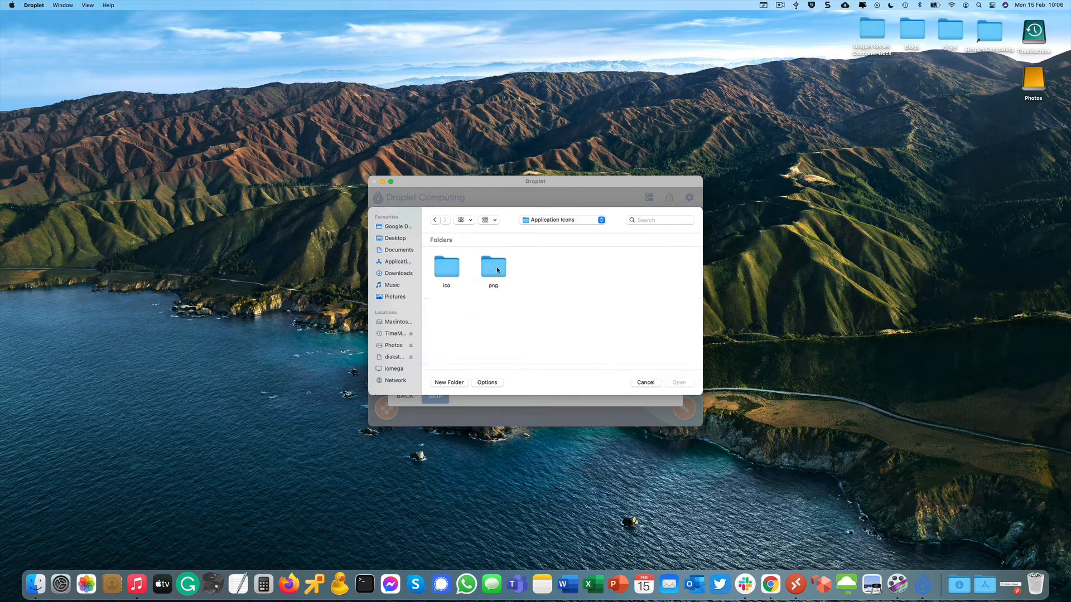
double_click(500, 270)
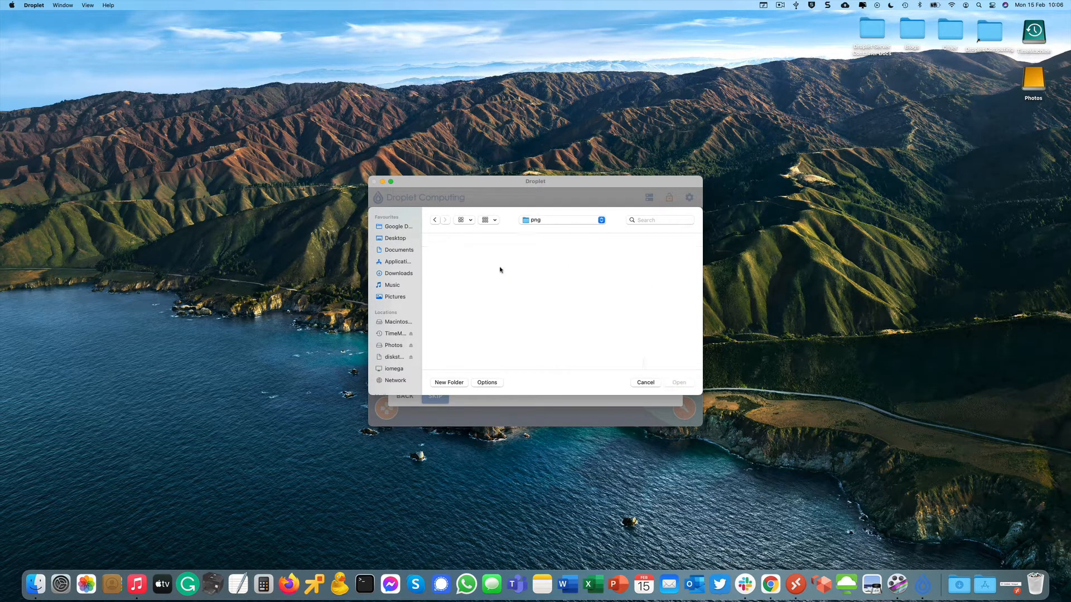
scroll(604, 306, "down", 5)
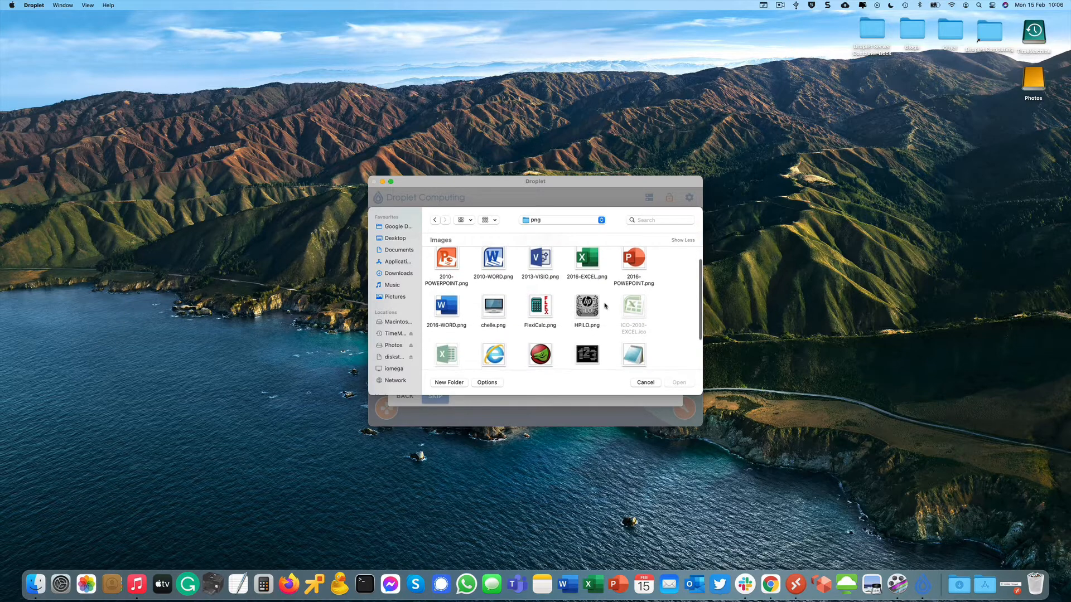
scroll(605, 306, "up", 5)
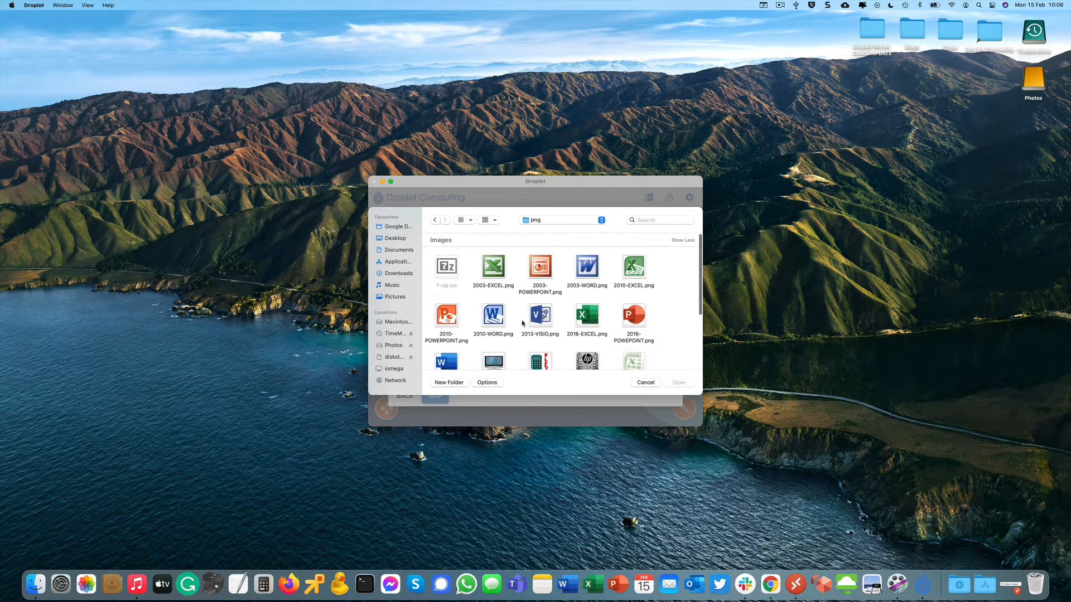
scroll(491, 312, "down", 3)
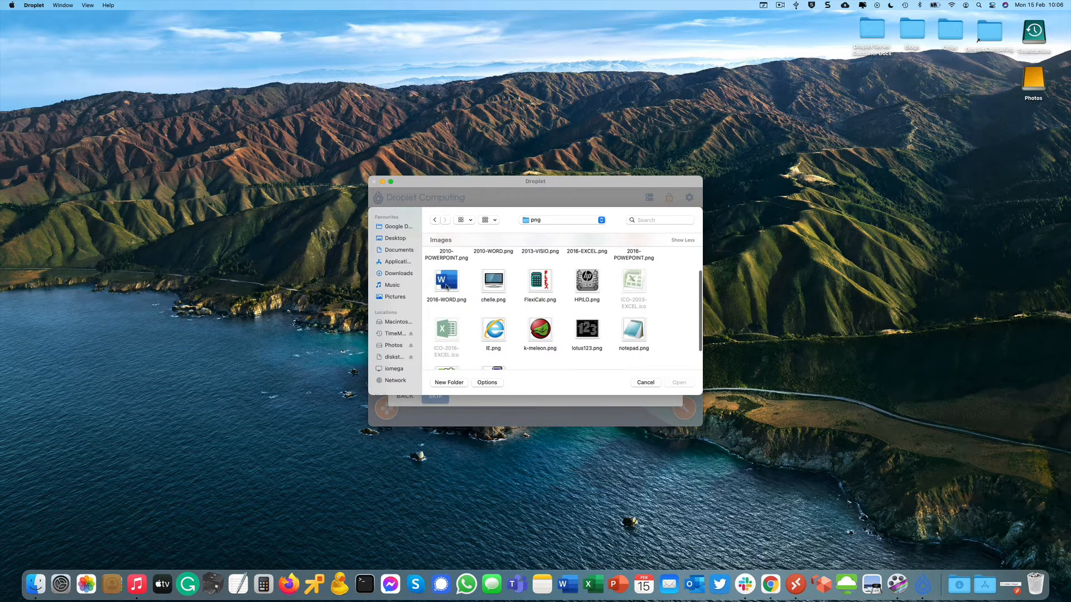
double_click(446, 287)
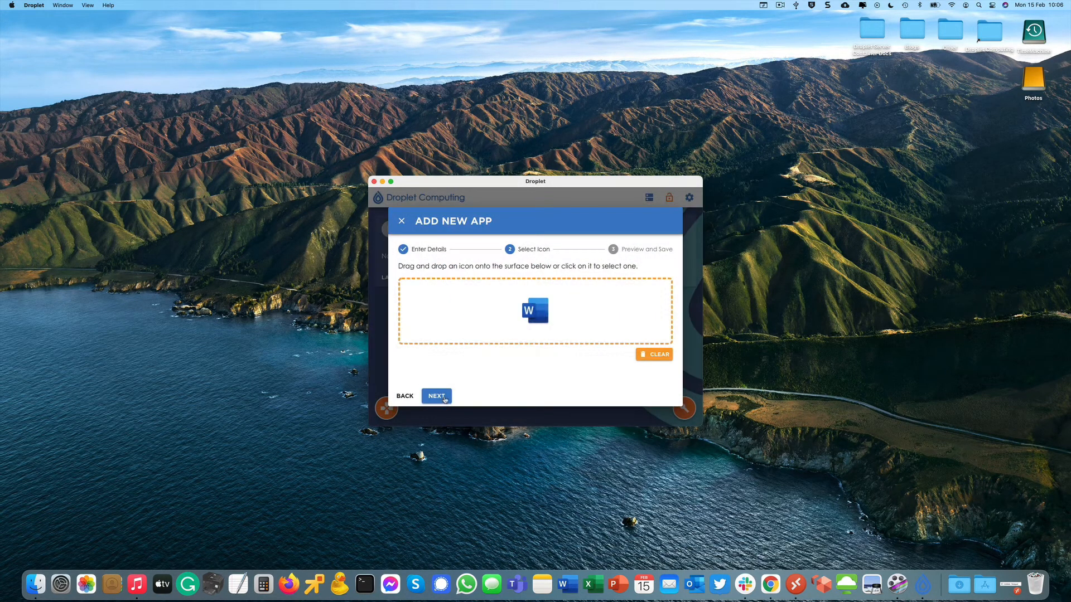
left_click(445, 400)
left_click(445, 400)
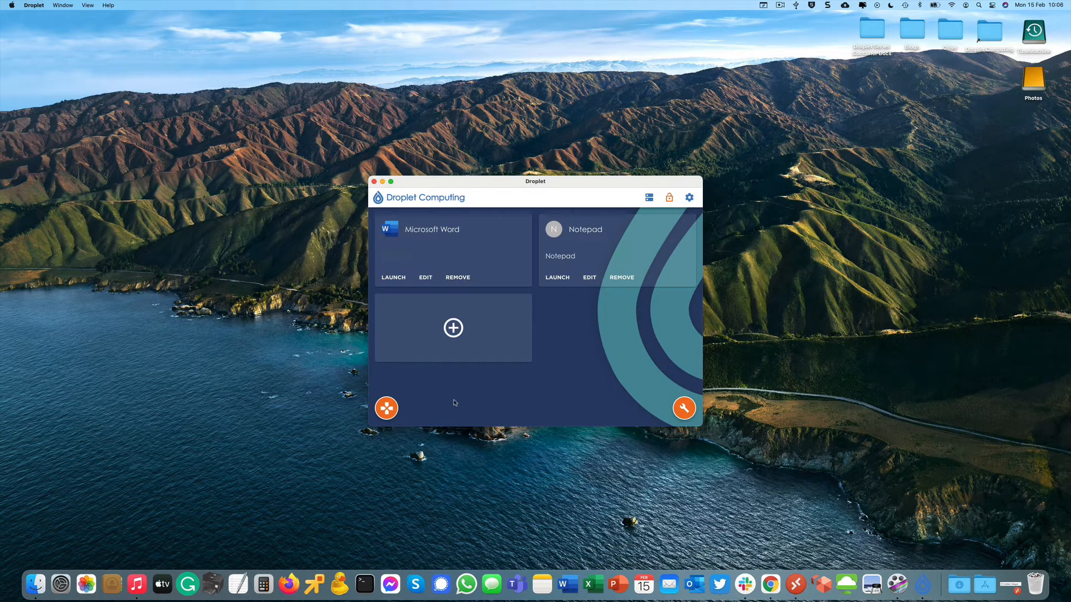
Start a new app named 'Microsoft Excel' with the program path excel.exe.
left_click(453, 328)
left_click(420, 281)
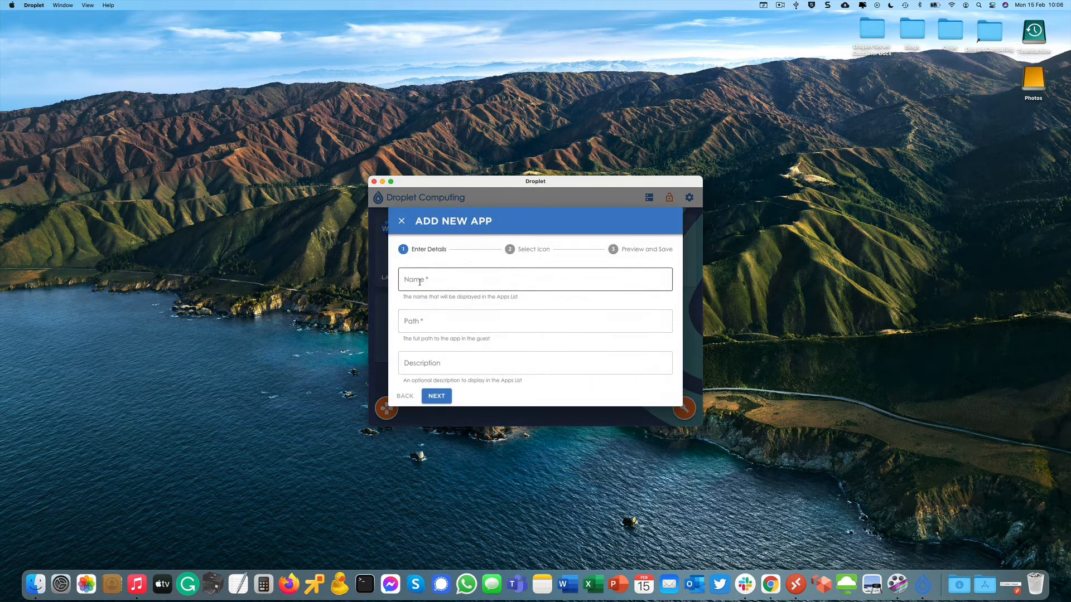
type("Micro")
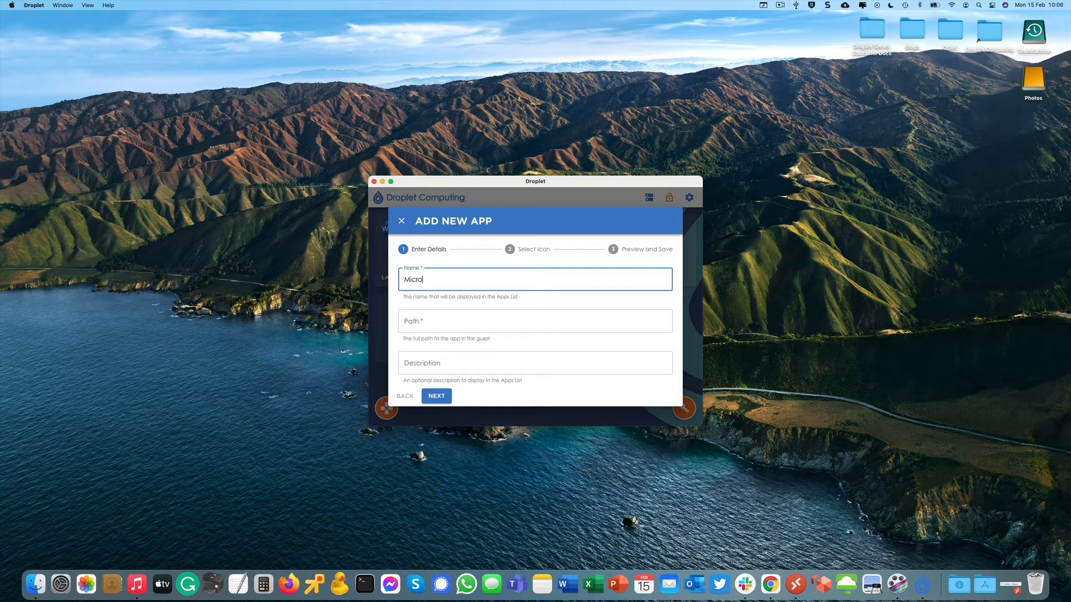
type("soft Excel")
key("Tab")
type("e")
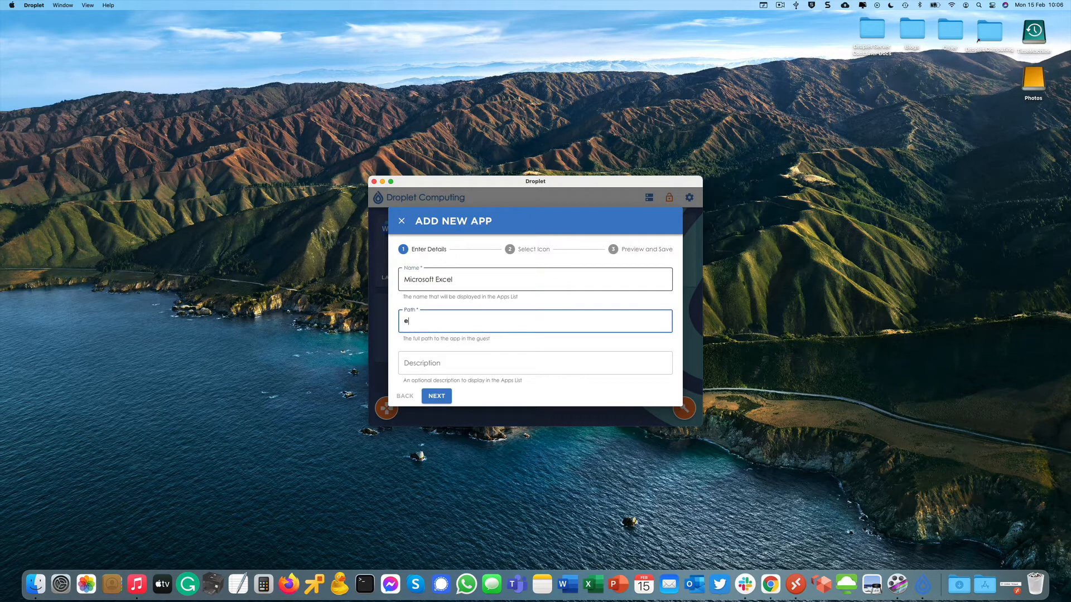
type("xcel.exe")
left_click(437, 396)
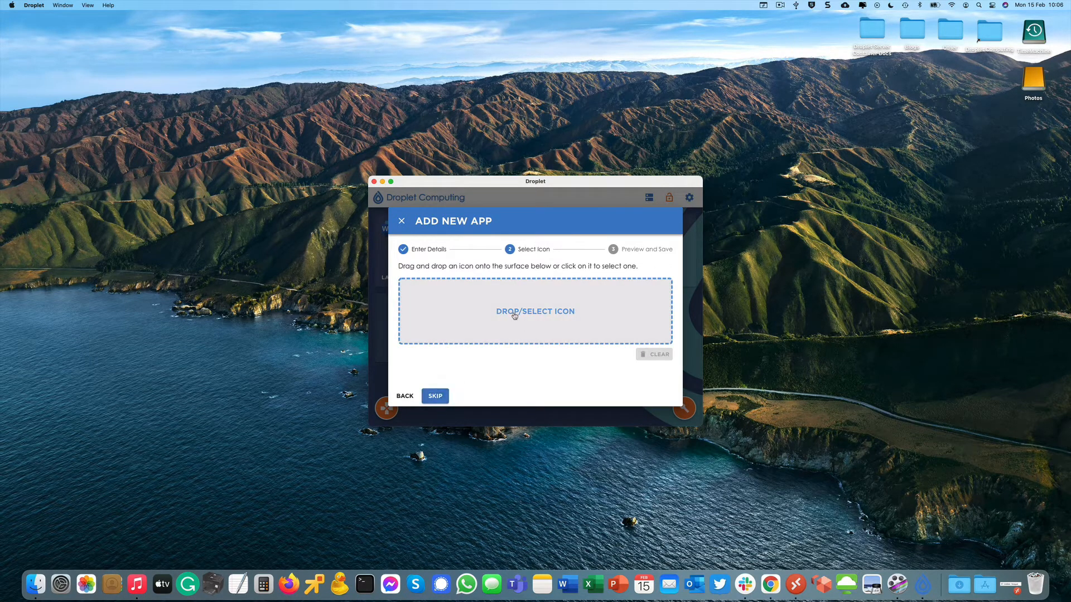
Give Excel the 2016-EXCEL.png icon, finish adding it, and start another new app.
left_click(514, 316)
scroll(456, 325, "down", 2)
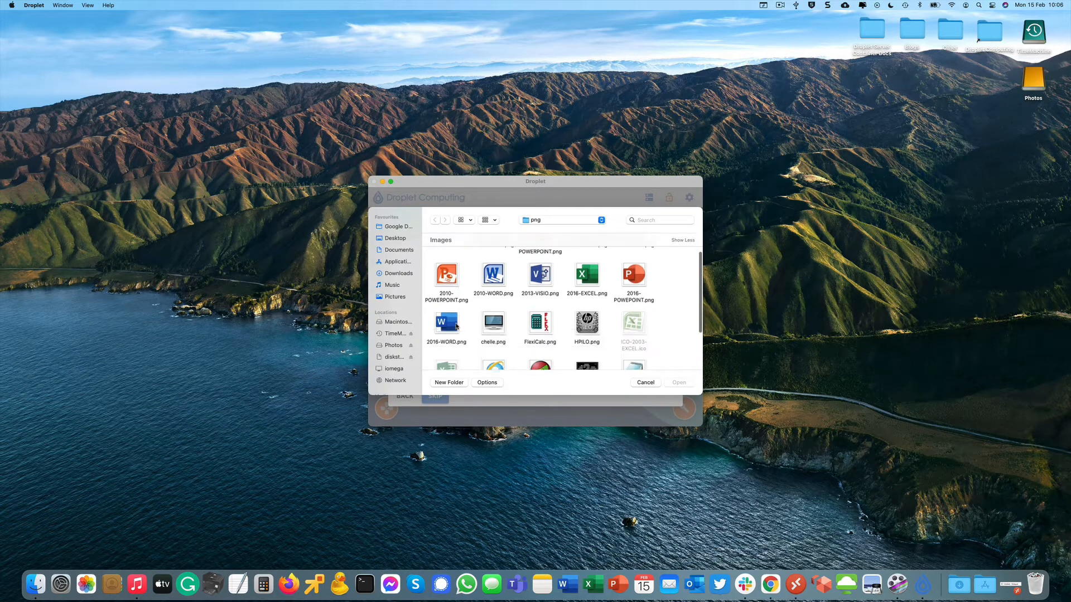
double_click(587, 272)
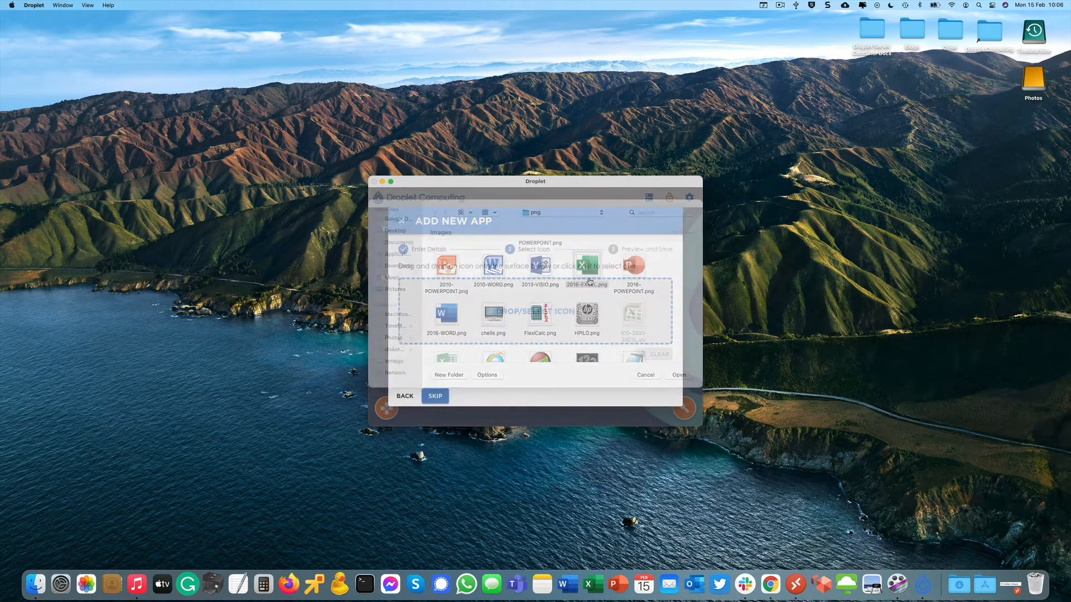
left_click(437, 396)
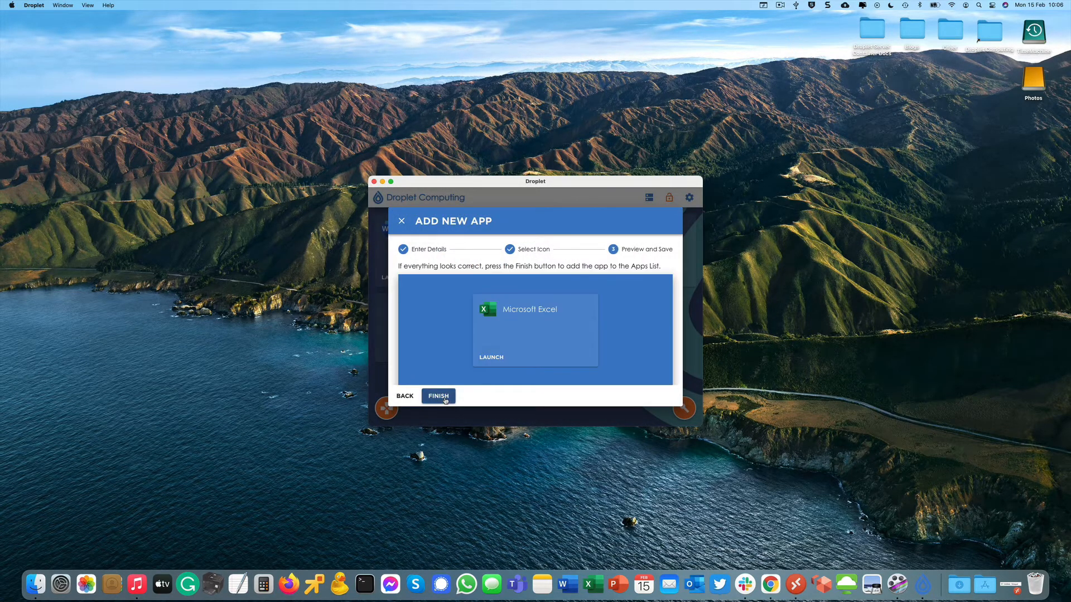
left_click(444, 397)
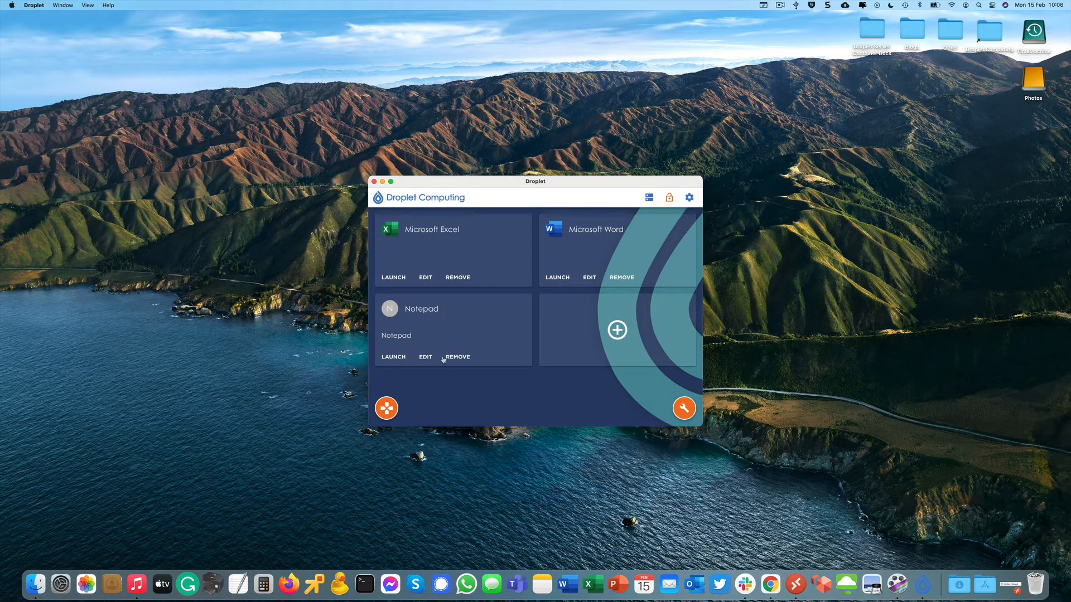
left_click(619, 330)
Enter the app name 'Microsof Powerpoint' with the program path powerpnt.ex.
left_click(437, 396)
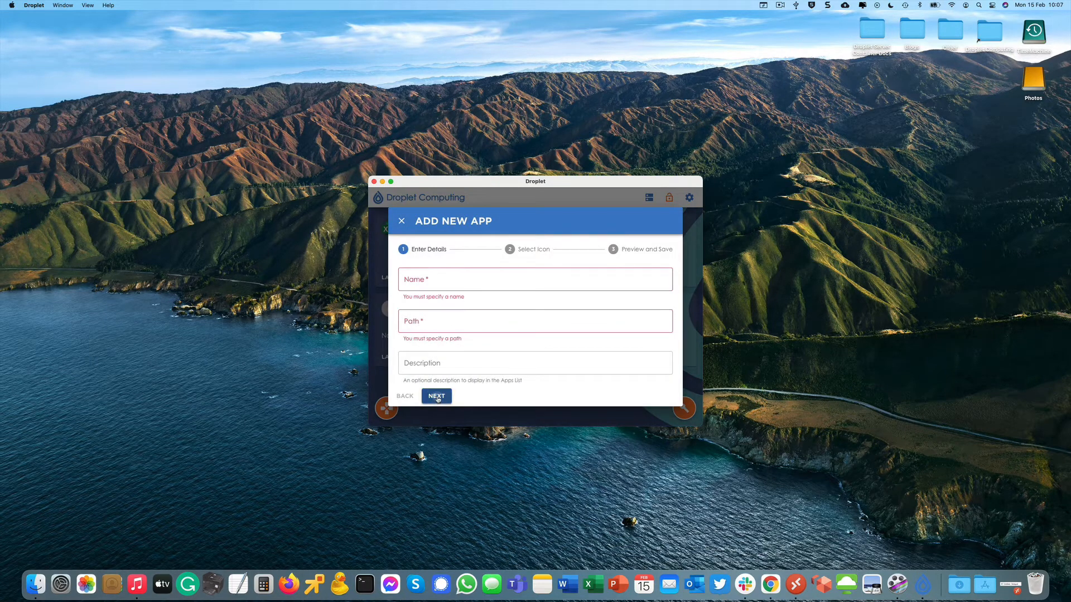
left_click(433, 282)
type("M")
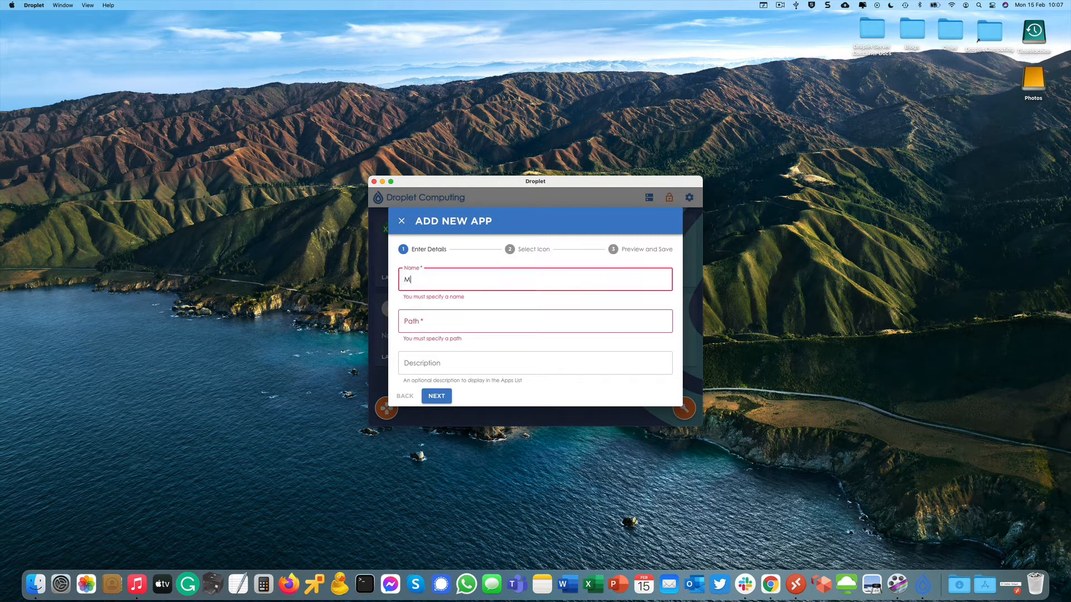
type("icrosof Powerpoint")
key("Tab")
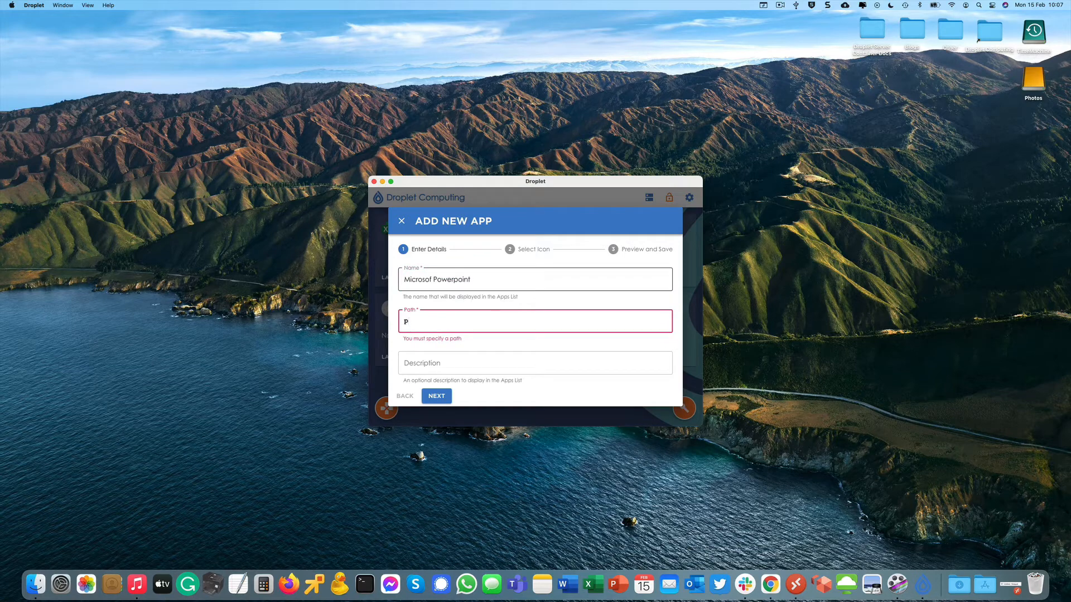
type("powerpnt.exe")
left_click(437, 396)
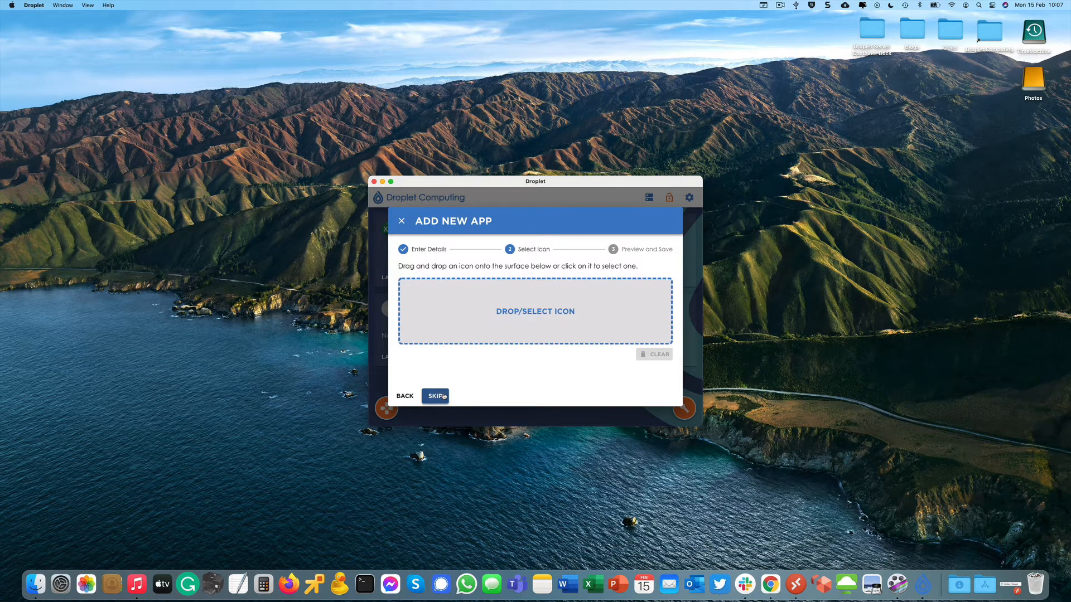
Choose the 2016 PowerPoint icon image and save the PowerPoint app to the list.
left_click(437, 396)
left_click(409, 397)
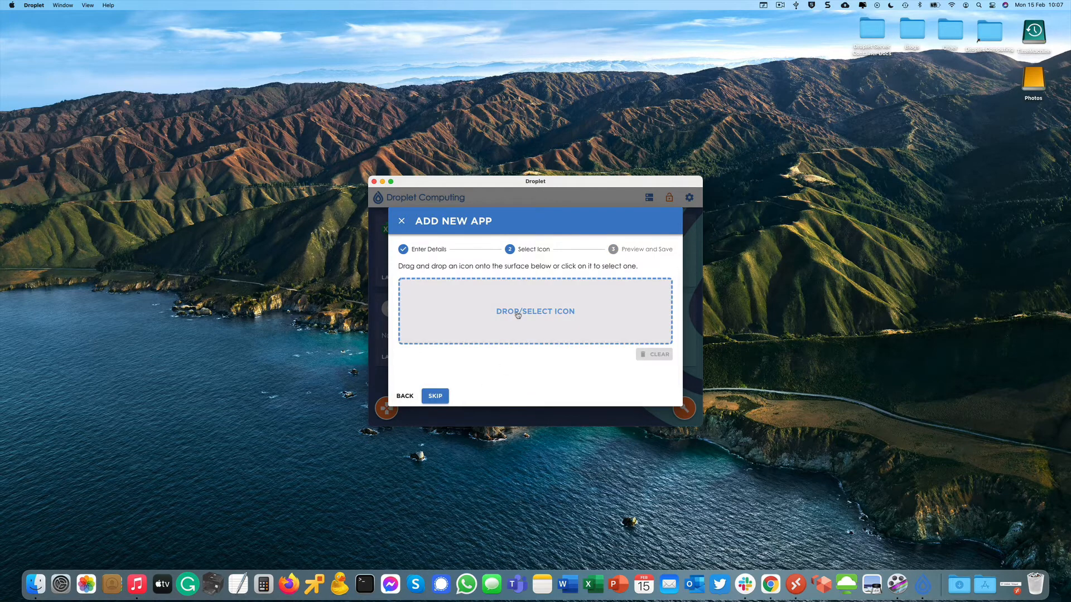
left_click(516, 313)
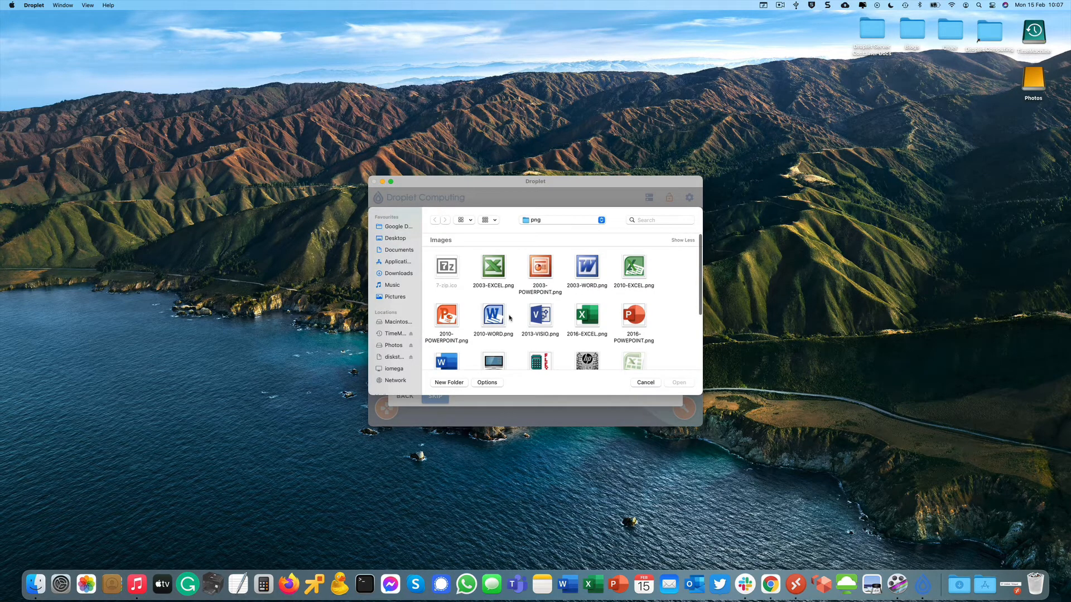
double_click(634, 316)
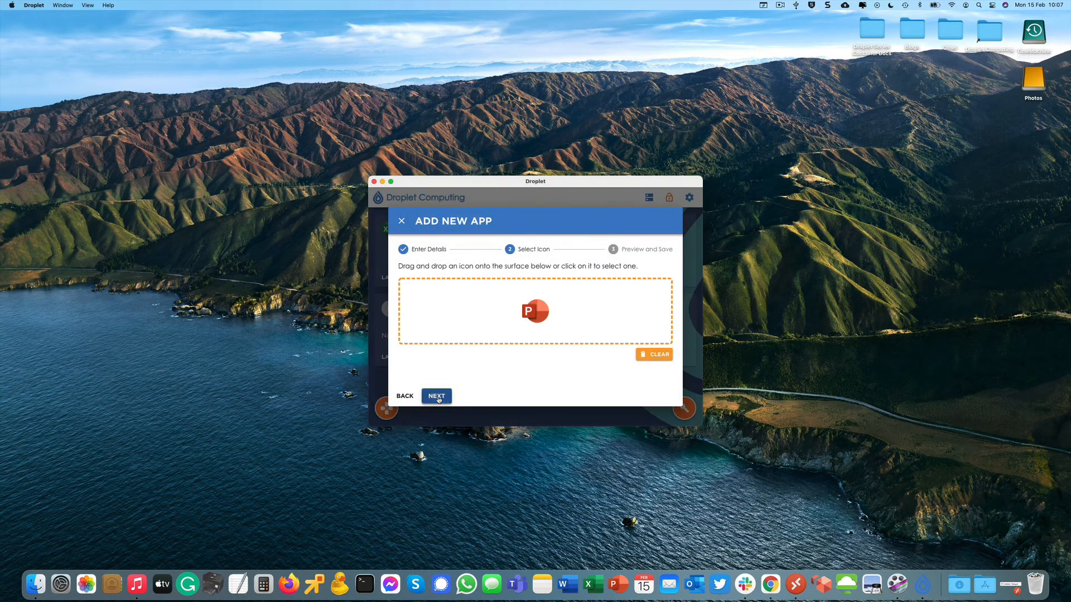
left_click(437, 397)
left_click(437, 397)
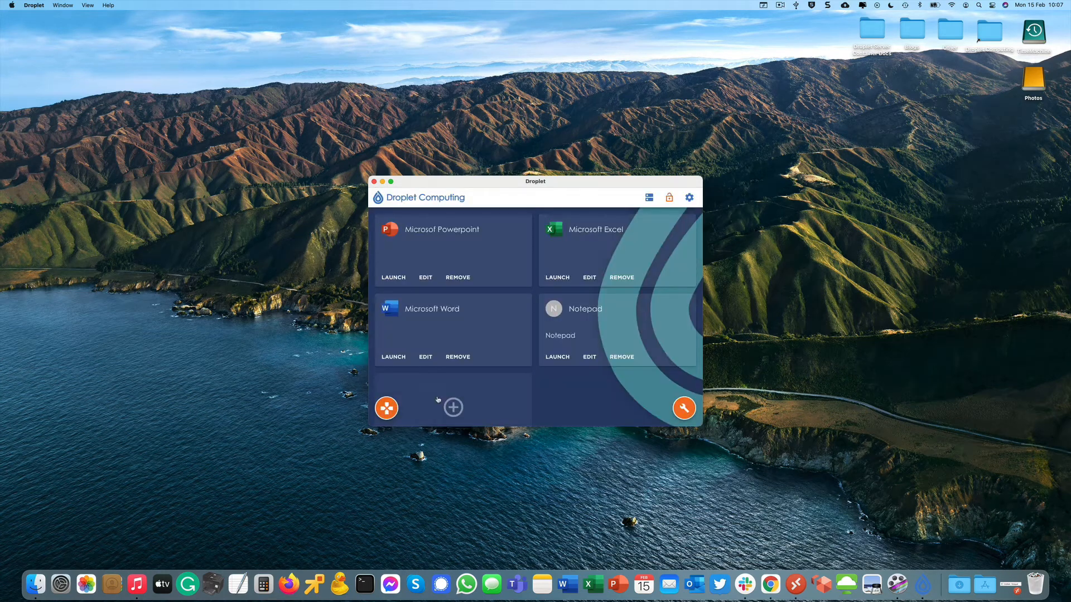
Remove the Notepad app from the list and lock the list against changes.
left_click(623, 359)
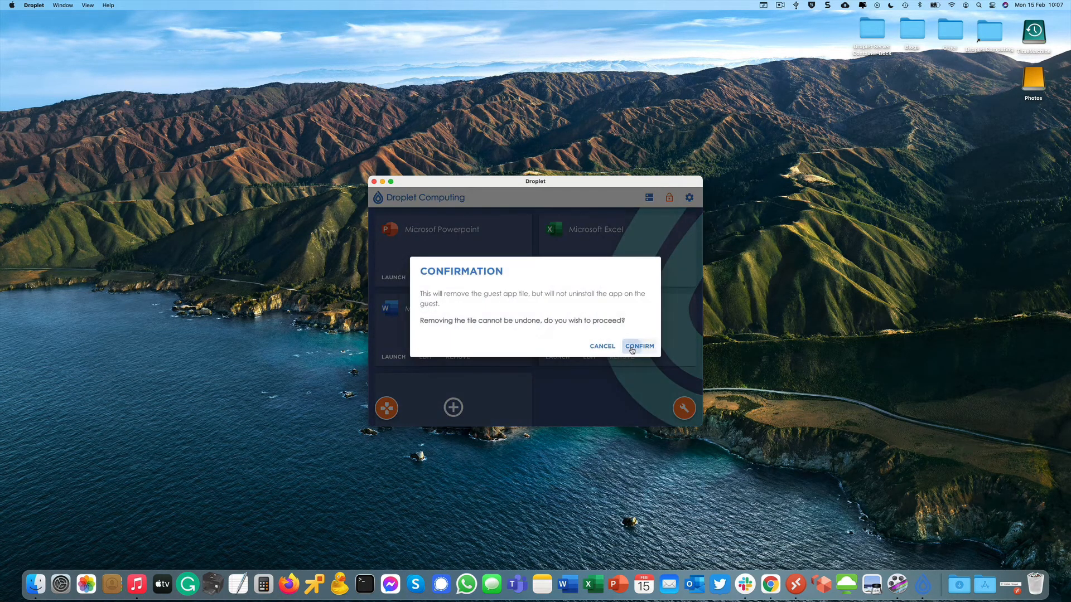
left_click(635, 346)
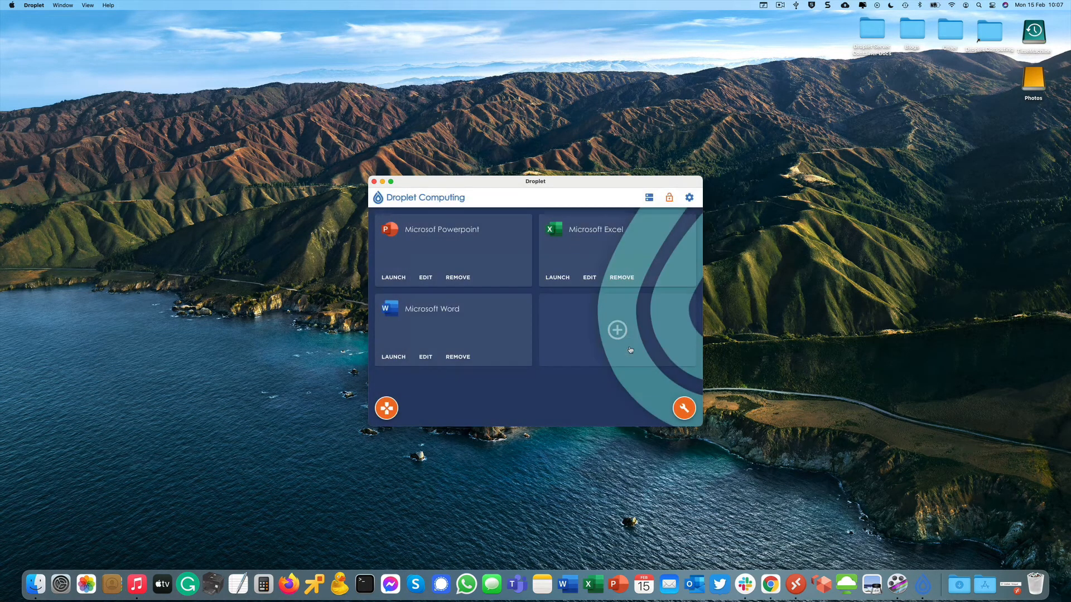
left_click(668, 196)
Move and resize the Droplet window into a narrow column against the right screen edge.
left_click_drag(575, 188, 919, 321)
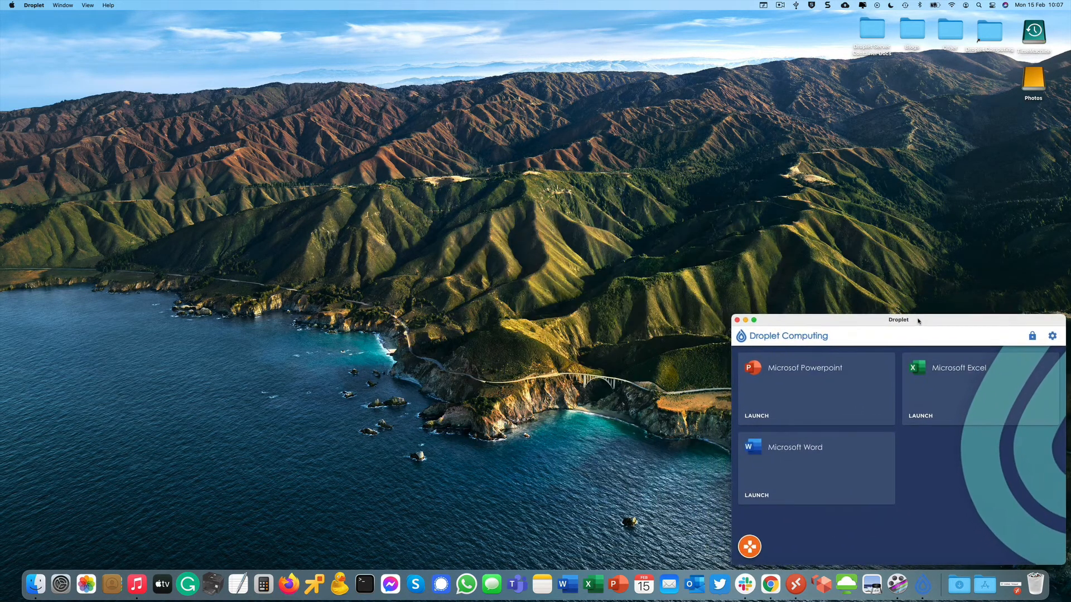
left_click_drag(734, 314, 830, 235)
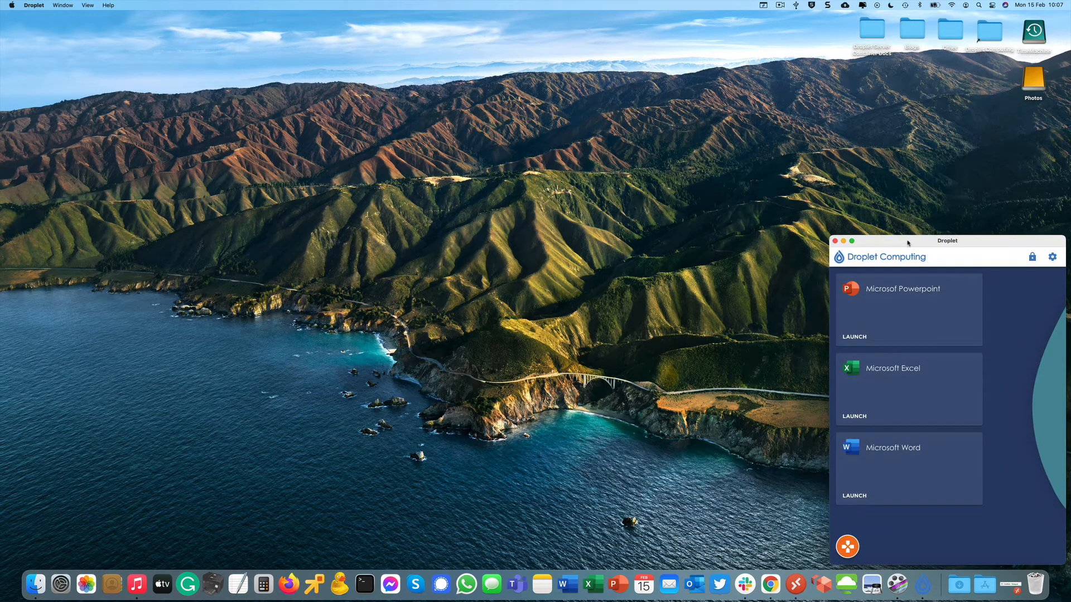
left_click_drag(908, 242, 919, 241)
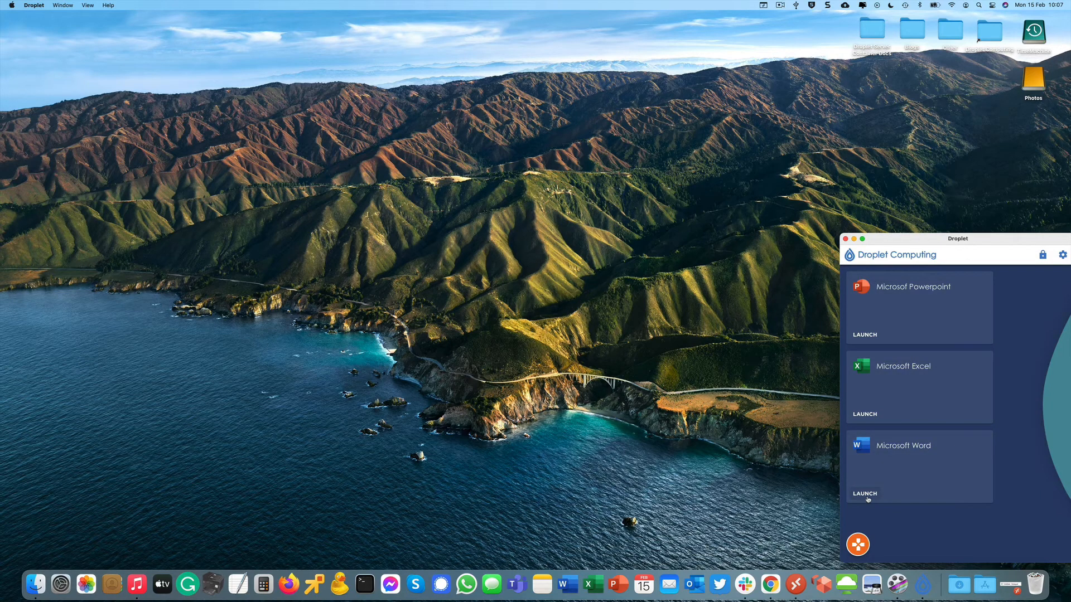
Launch Microsoft Word, restore it to a window, then launch Microsoft Excel.
left_click(867, 495)
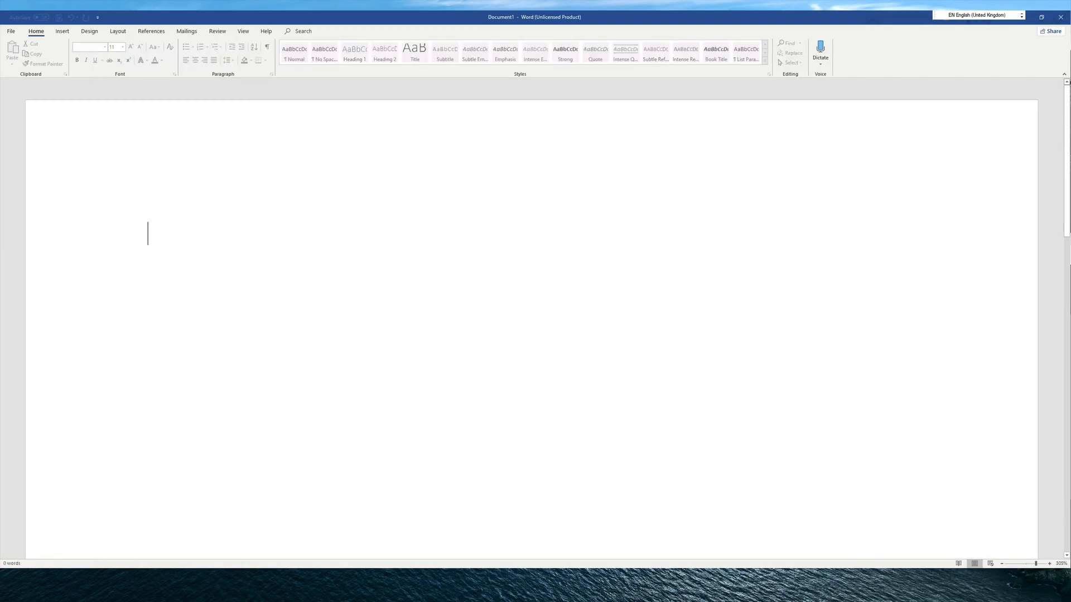
left_click(1041, 17)
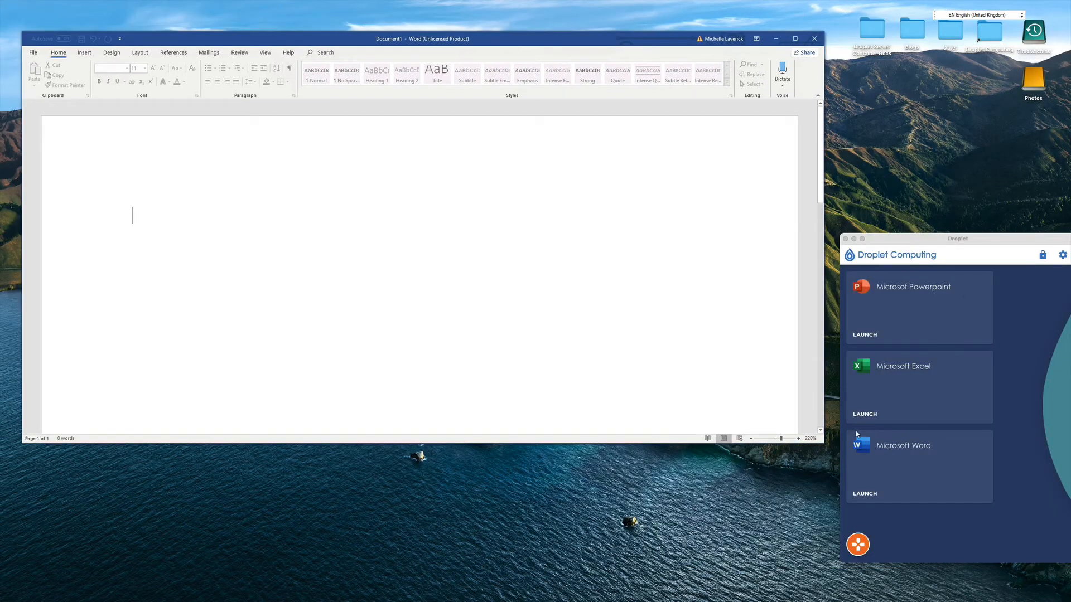
left_click(864, 416)
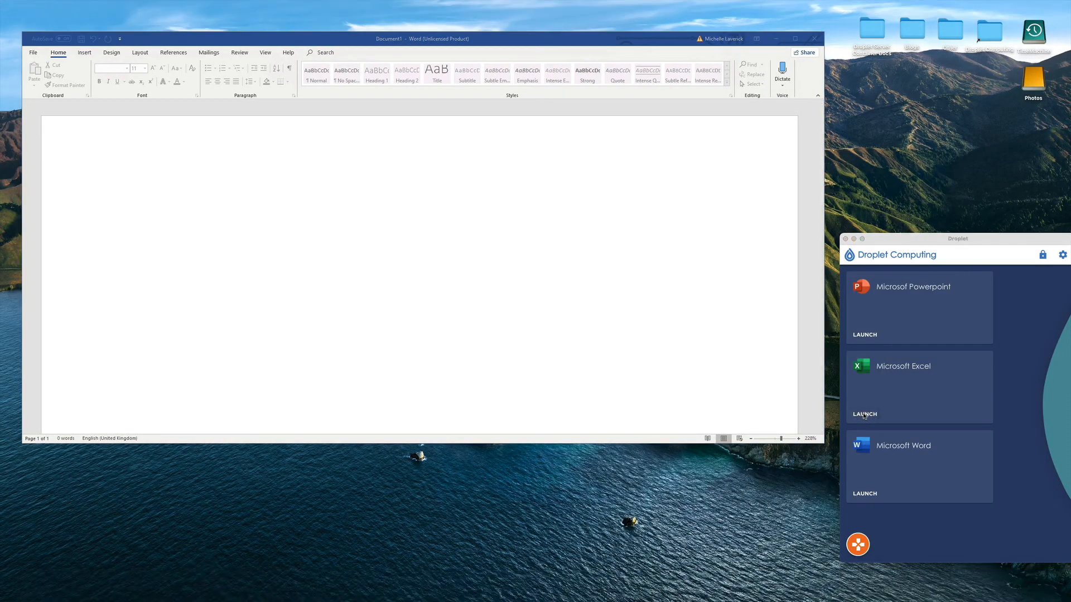
left_click(859, 372)
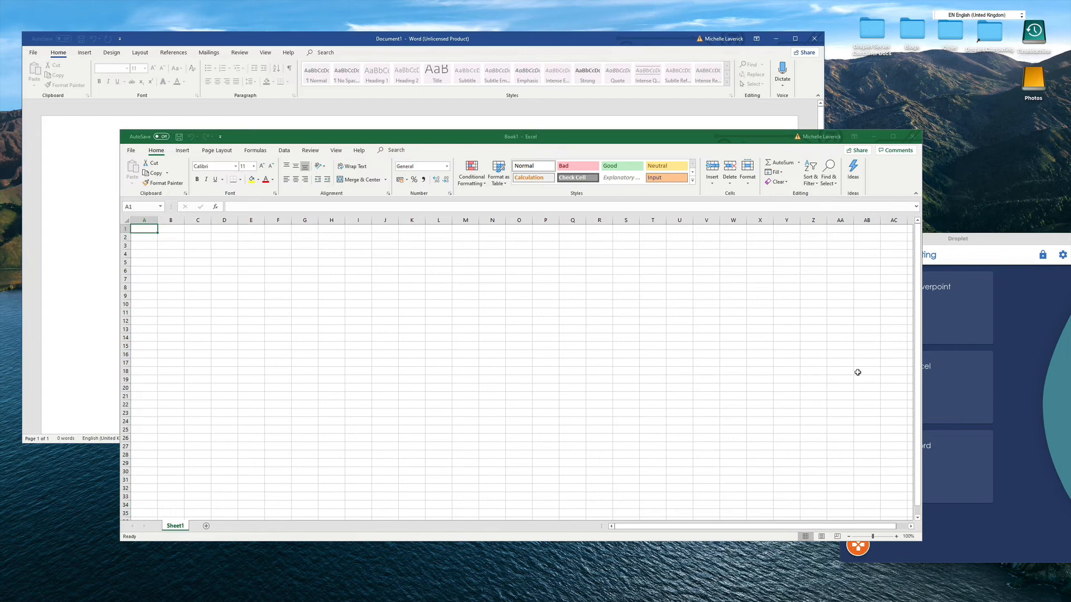
left_click(1018, 330)
Launch PowerPoint, restore it to a window, then minimise the Droplet window to the Dock.
left_click(866, 337)
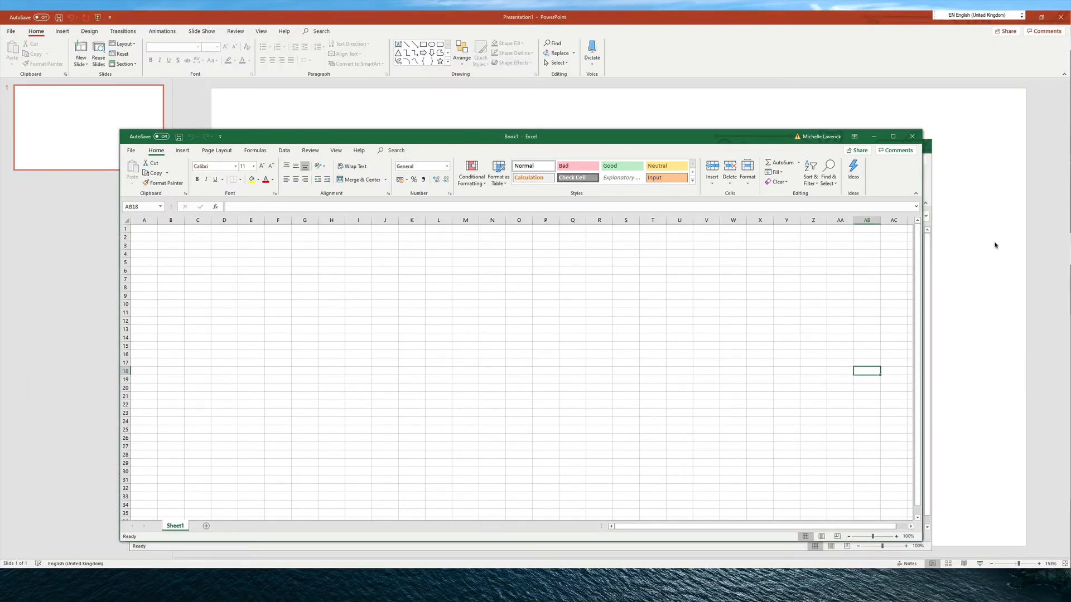
left_click(1043, 20)
left_click(1042, 17)
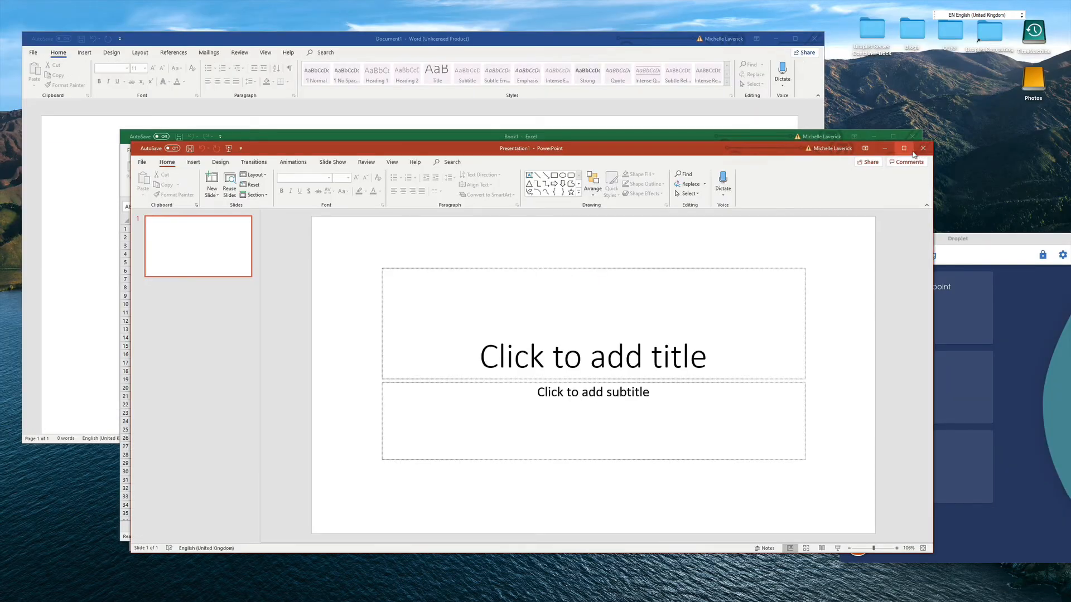
left_click(966, 240)
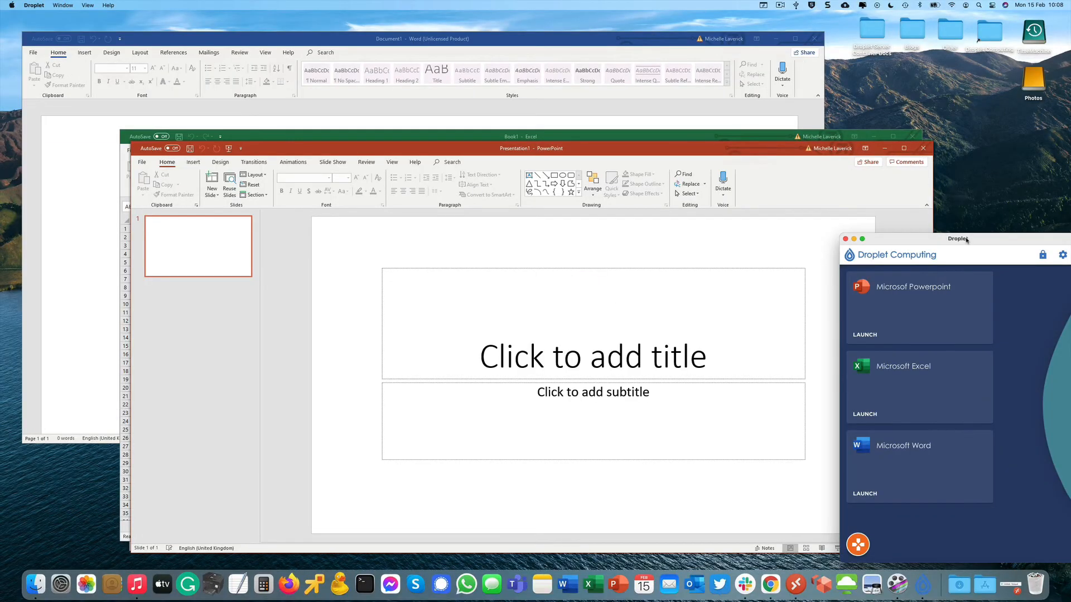
left_click_drag(966, 240, 898, 226)
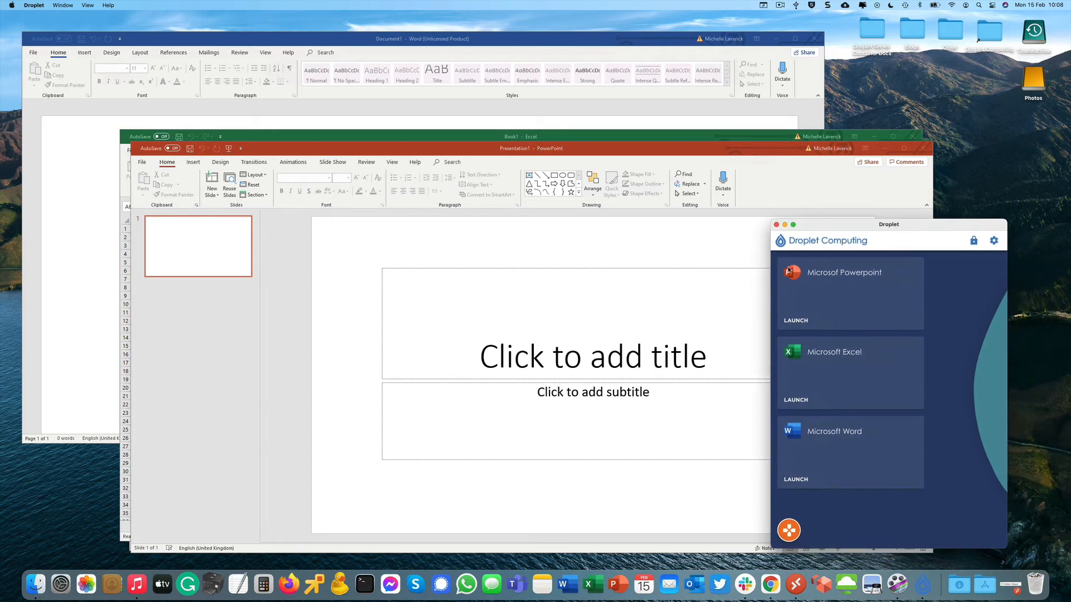
left_click(785, 225)
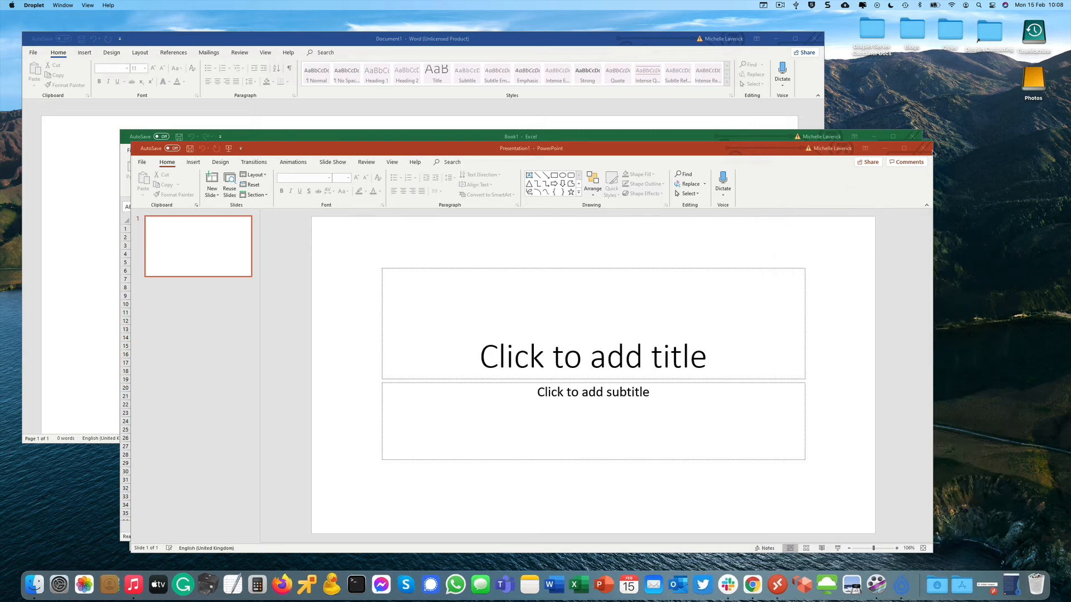